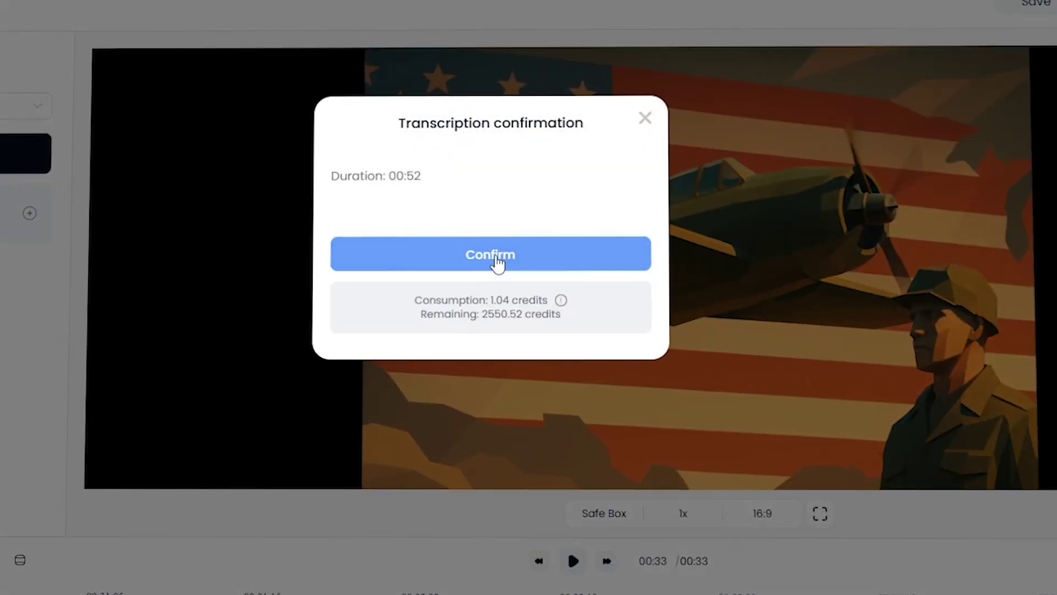
- Confirm automatic transcription of the 52-second video to generate subtitles
click(498, 262)
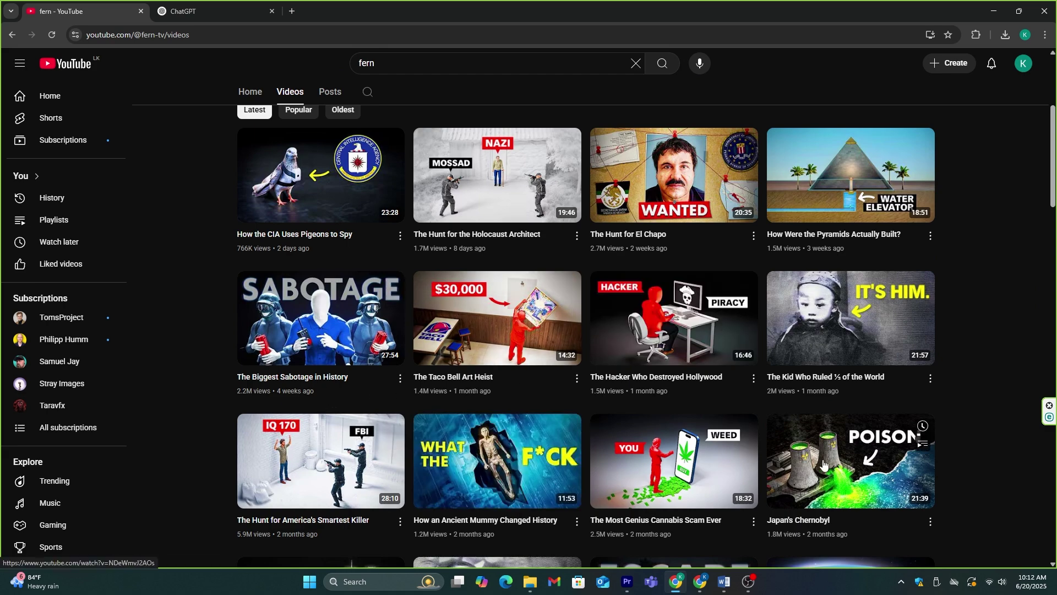
- Browse the fern channel's documentary video titles, then return to the ChatGPT prompt tab
scroll(855, 466, down, 4)
scroll(856, 465, down, 9)
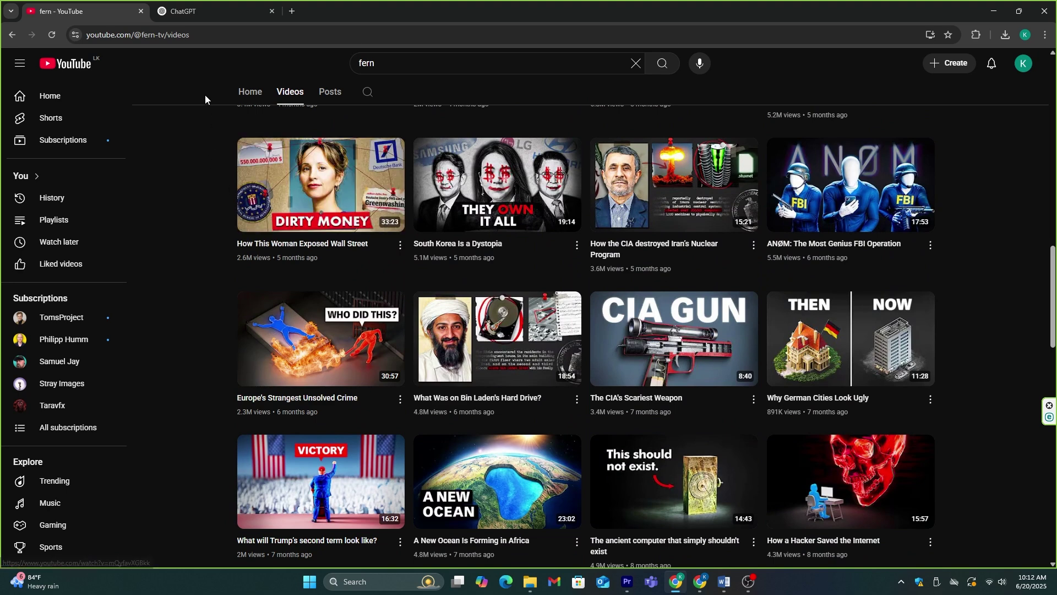
click(217, 2)
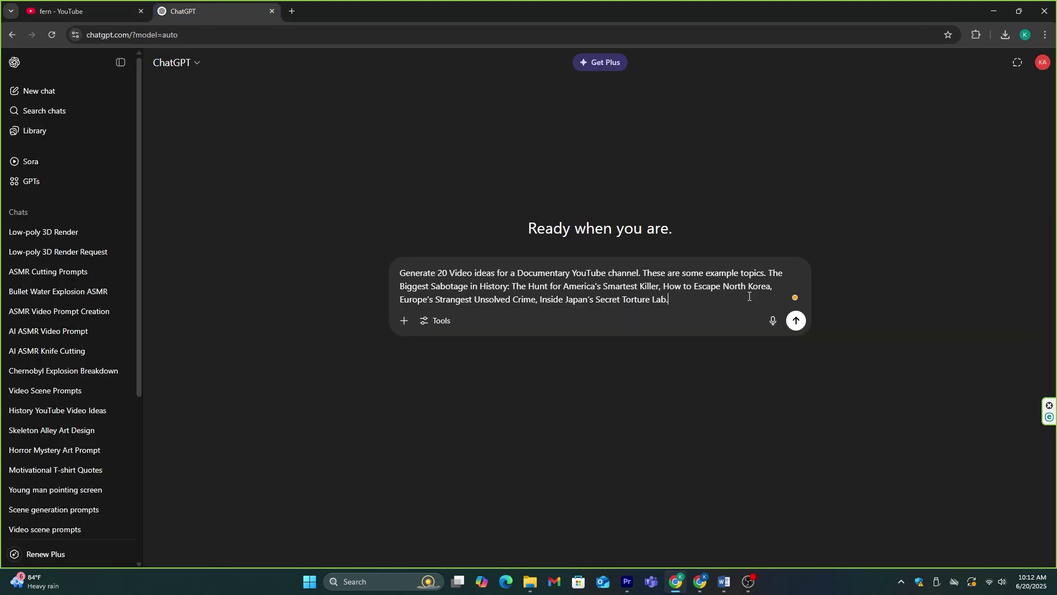
- Send the prompt and review ChatGPT's 20 documentary ideas in four themed groups
click(793, 326)
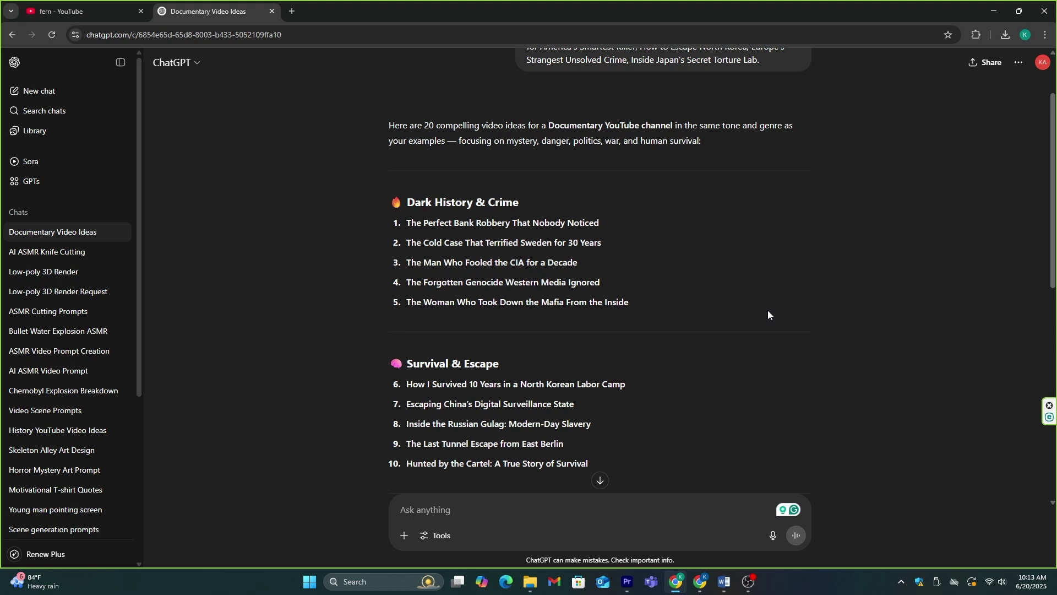
scroll(767, 310, down, 2)
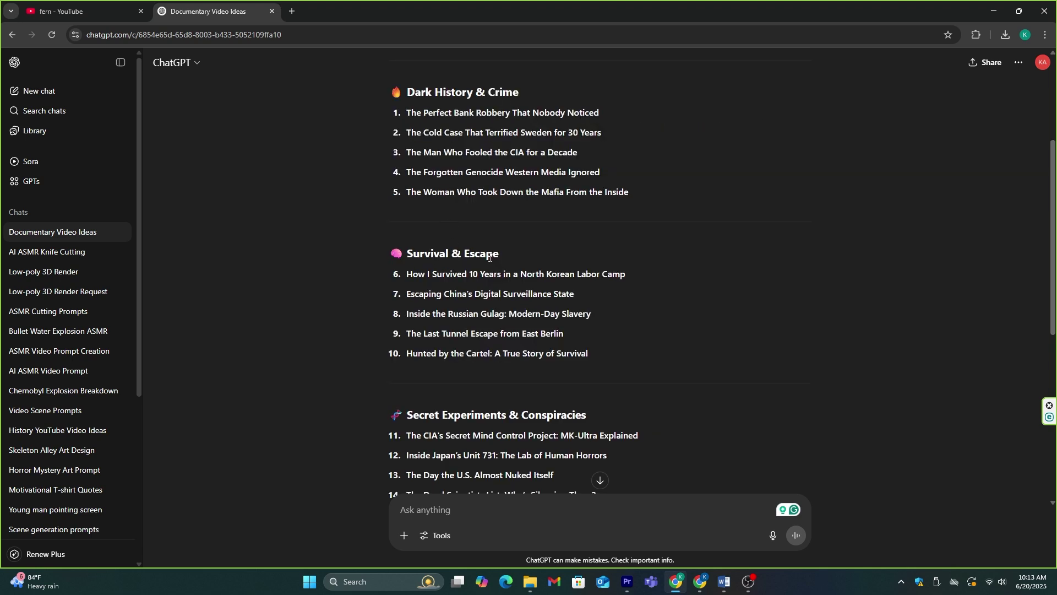
scroll(489, 257, down, 1)
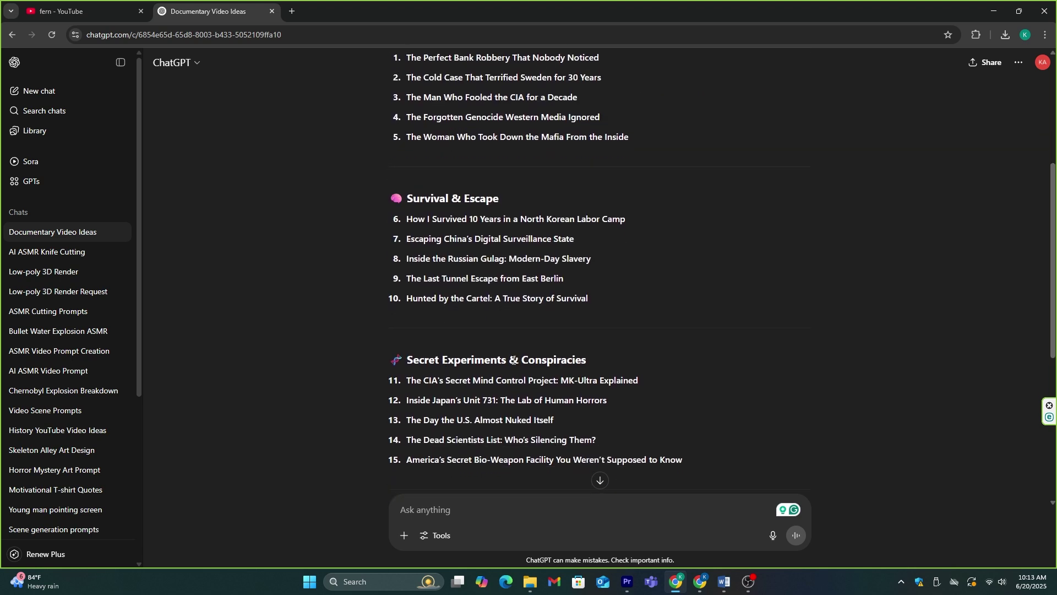
scroll(536, 364, down, 4)
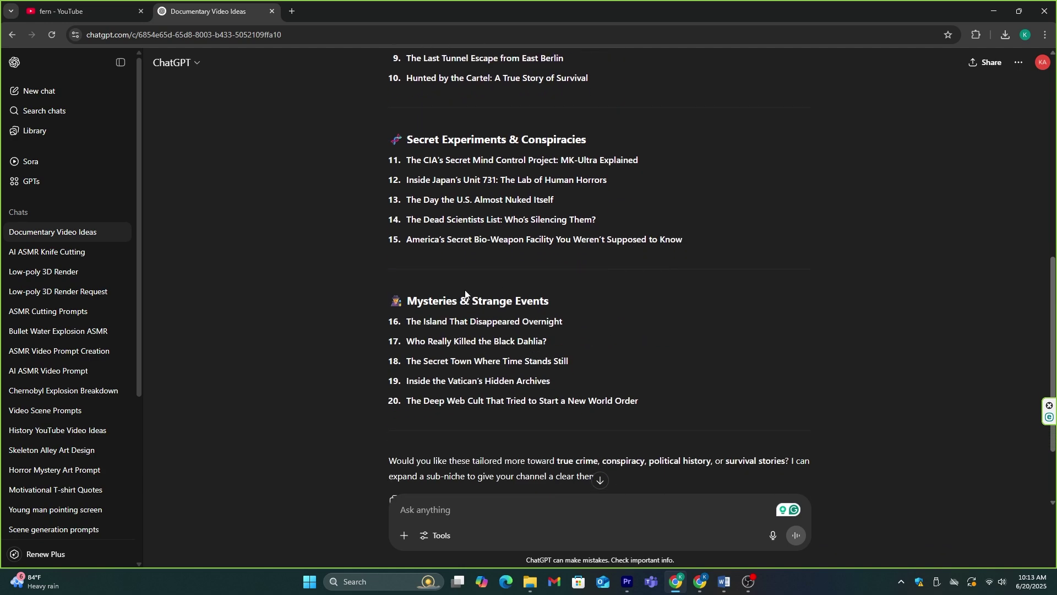
scroll(501, 315, up, 3)
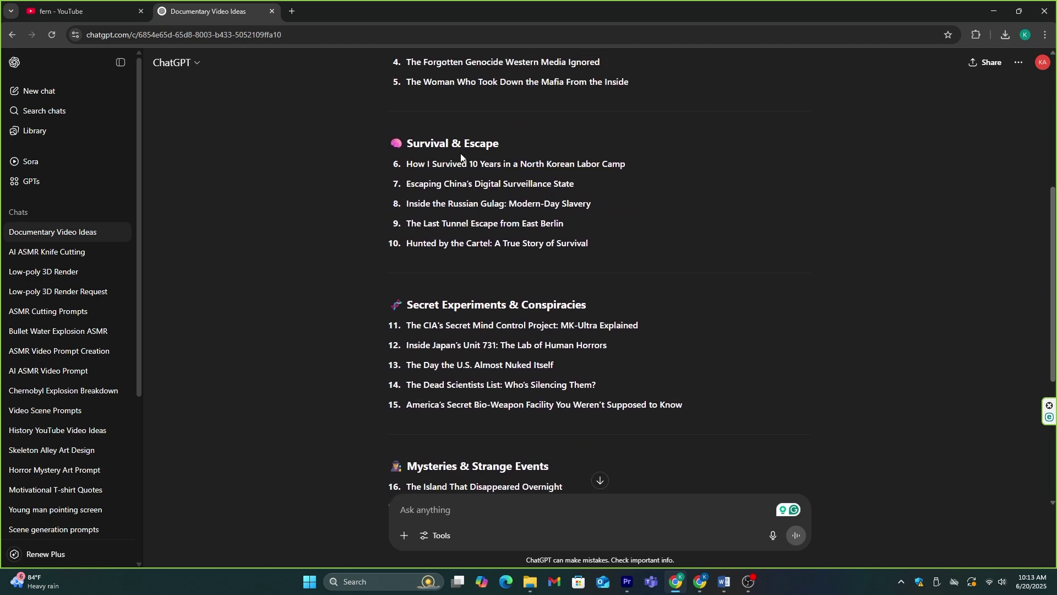
scroll(579, 234, up, 3)
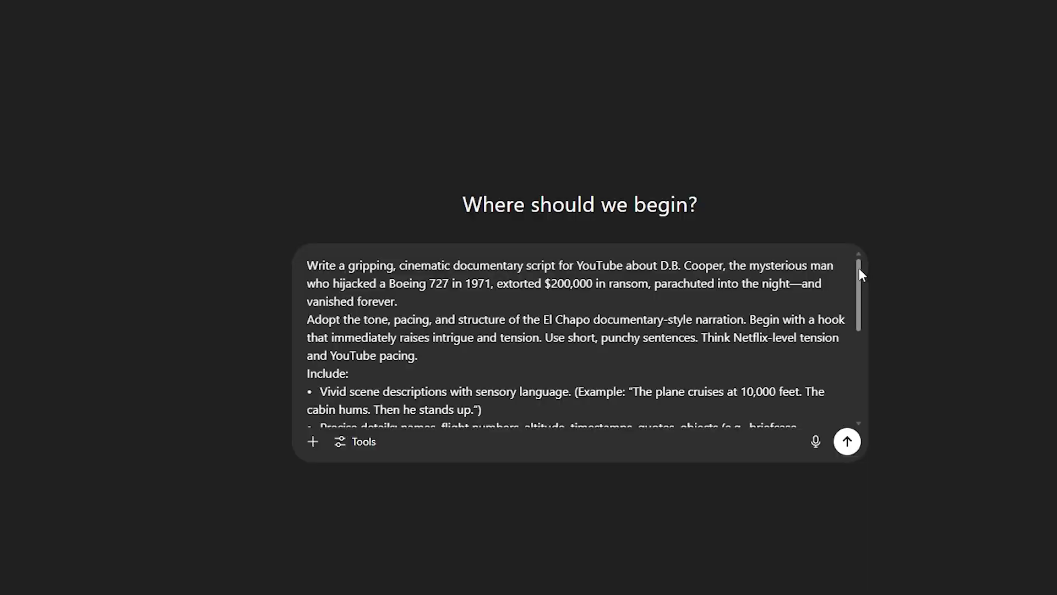
- Replace the D.B. Cooper topic with 'The Day the U.S. Almost Nuked Itself' and send the script request
drag(859, 268, 861, 409)
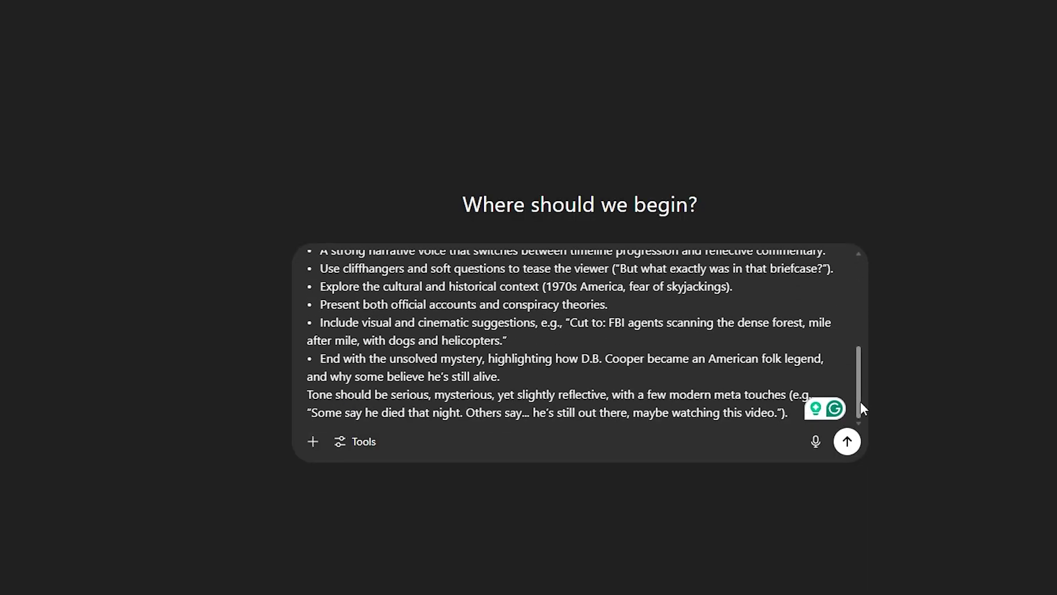
drag(859, 368, 852, 264)
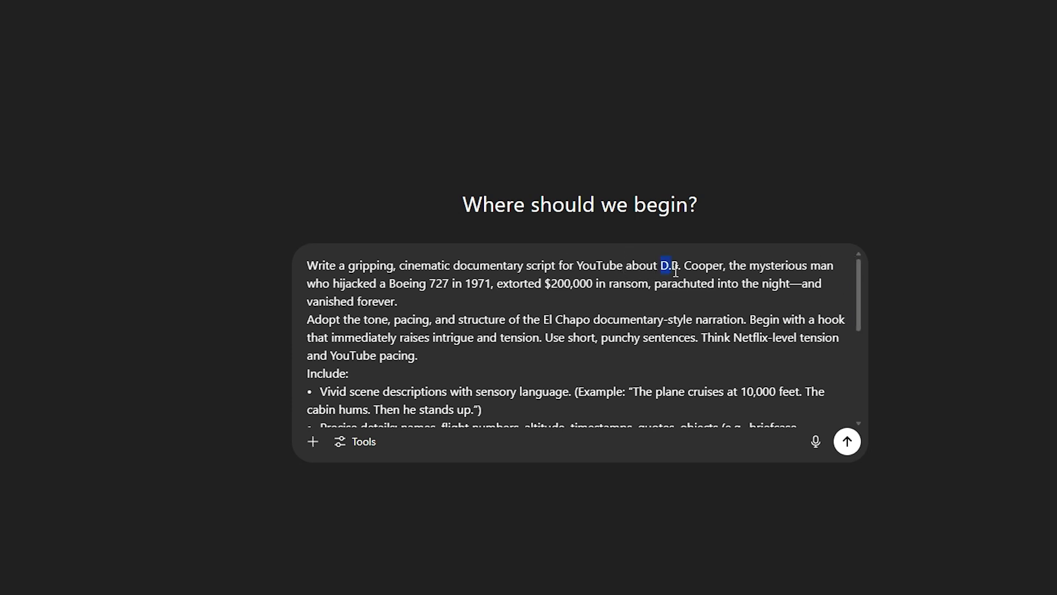
drag(676, 271, 680, 278)
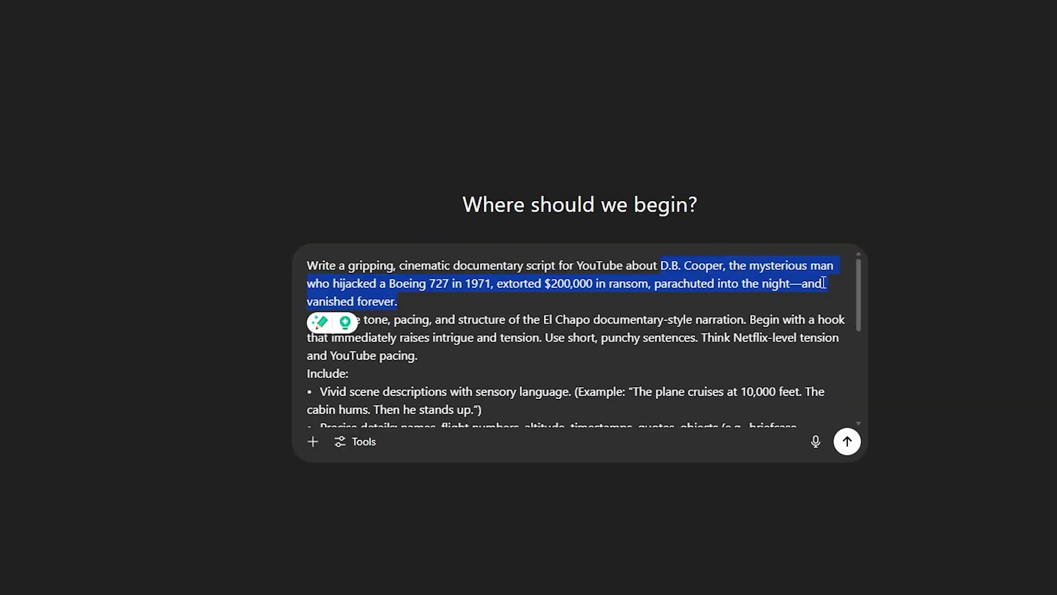
text(The Day the U.S. Almost Nuked Itself)
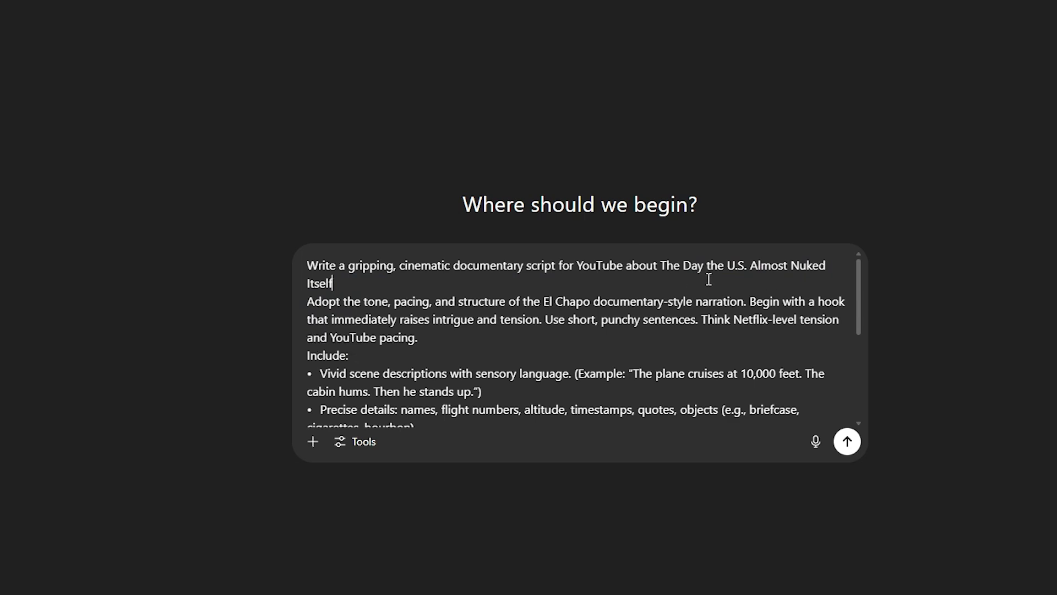
click(848, 446)
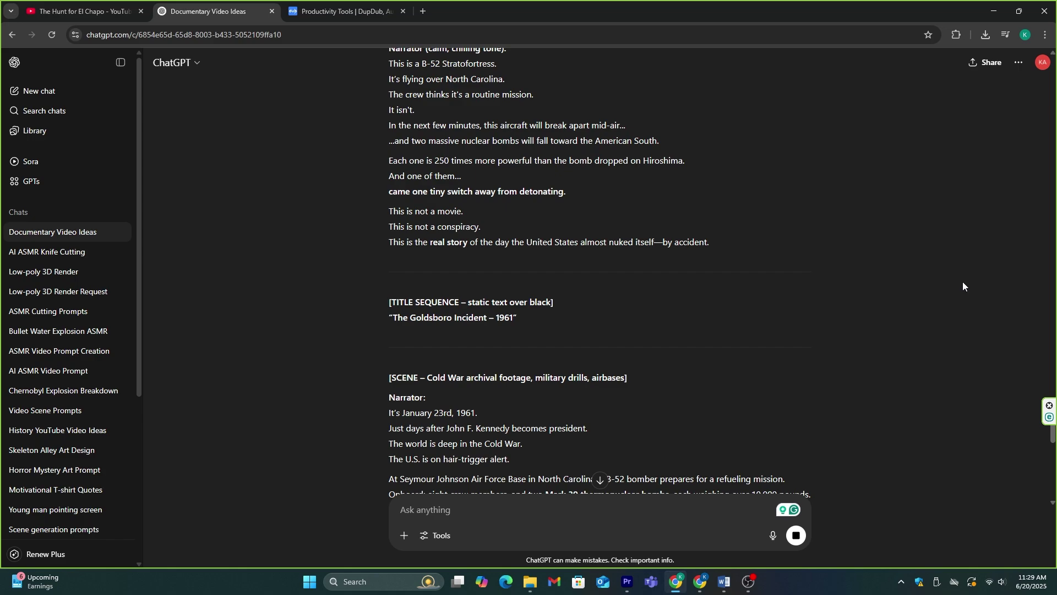
scroll(963, 282, down, 10)
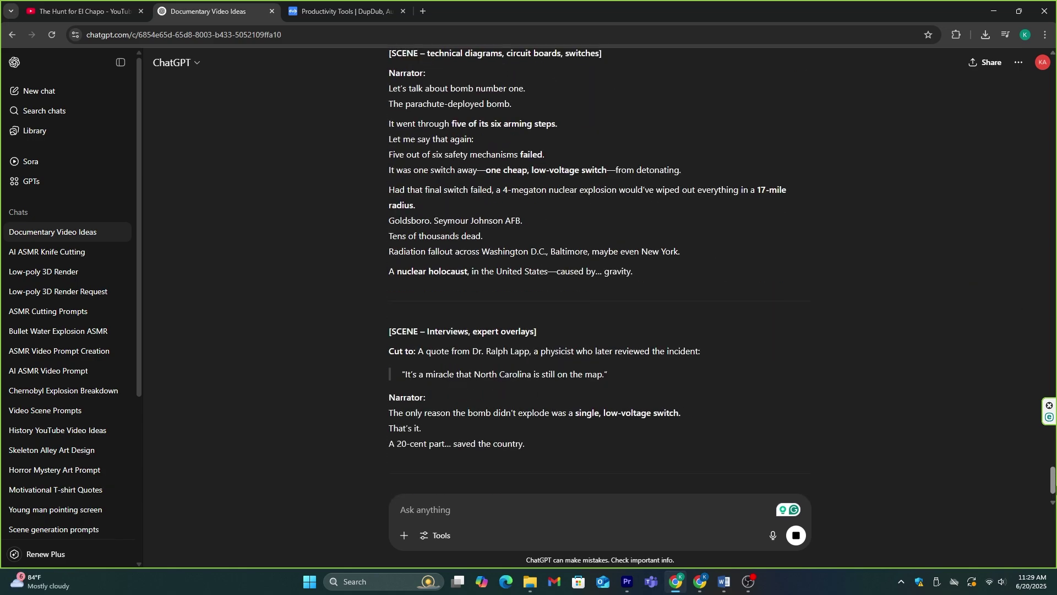
drag(1053, 487, 1054, 421)
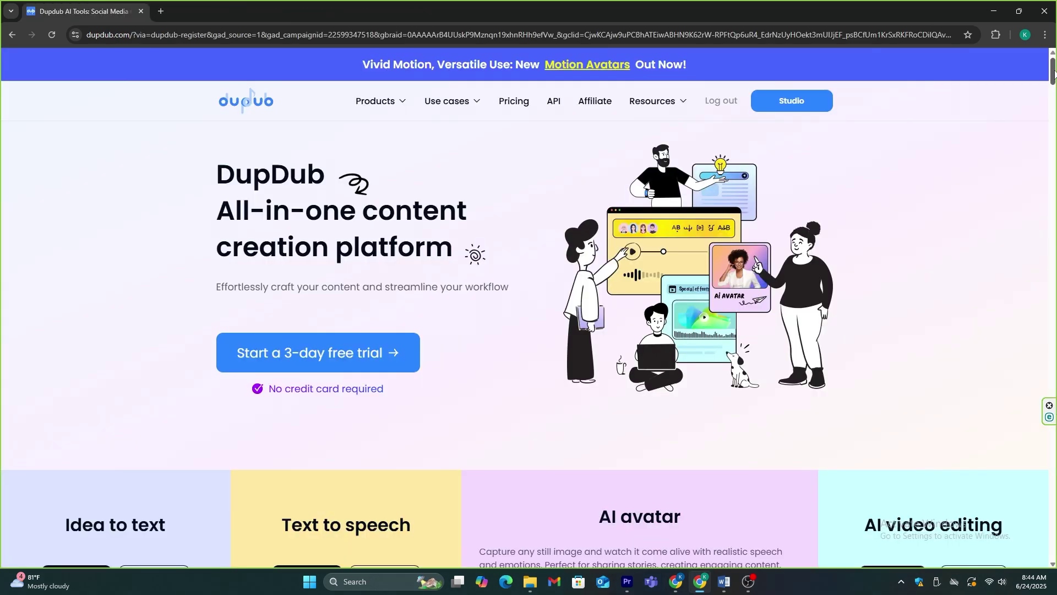
- Scroll through the DupDub homepage toward the Create with DupDub AI tools
drag(1054, 73, 1055, 89)
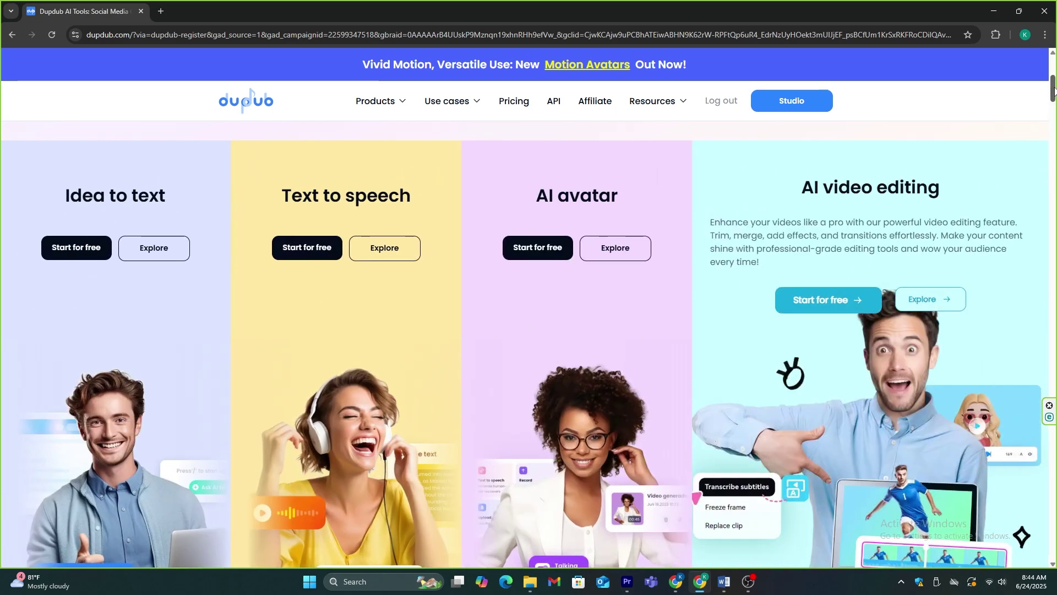
drag(1053, 88, 1053, 57)
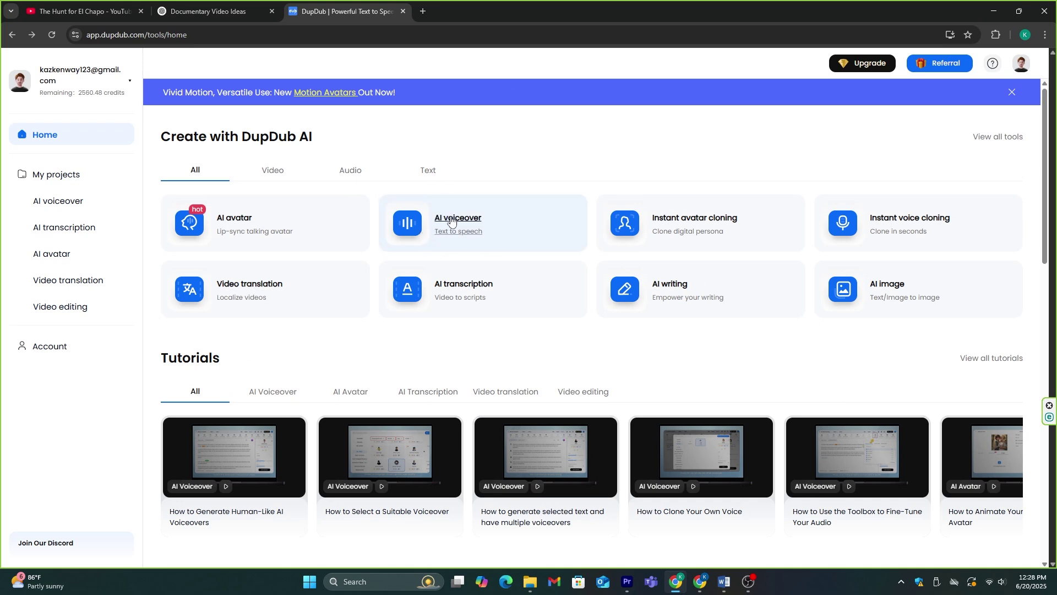
- Start an AI voiceover and pick the Premium, Multi-Emotive Toby White voice as narrator
click(451, 220)
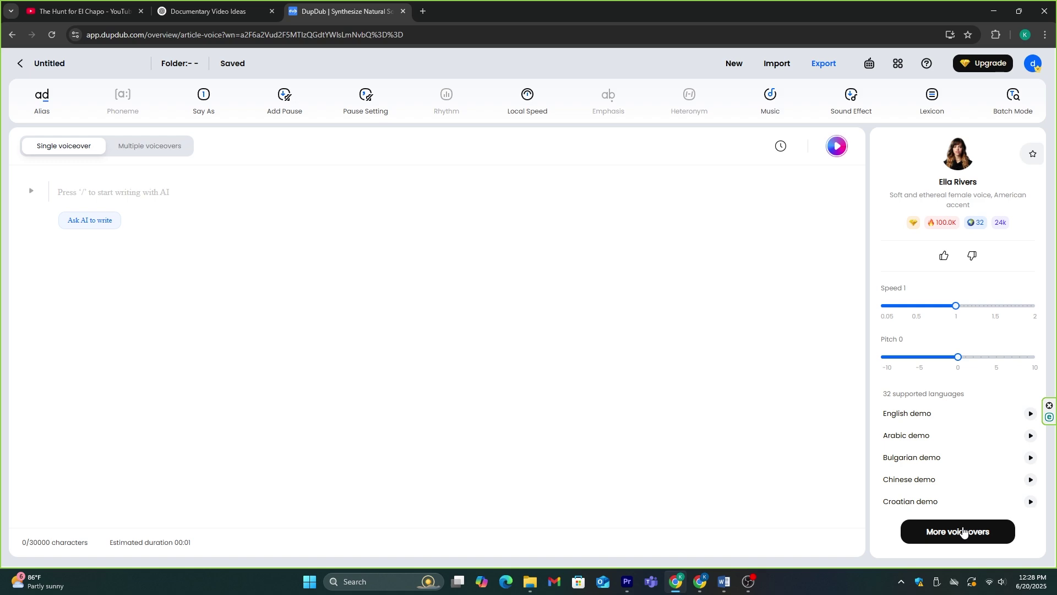
click(963, 533)
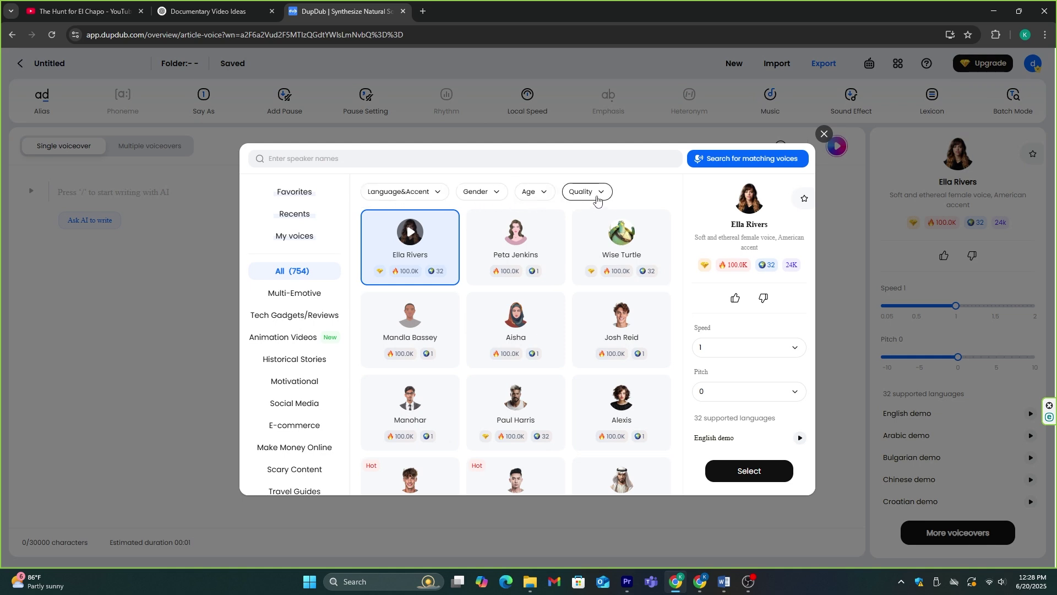
click(578, 196)
click(583, 257)
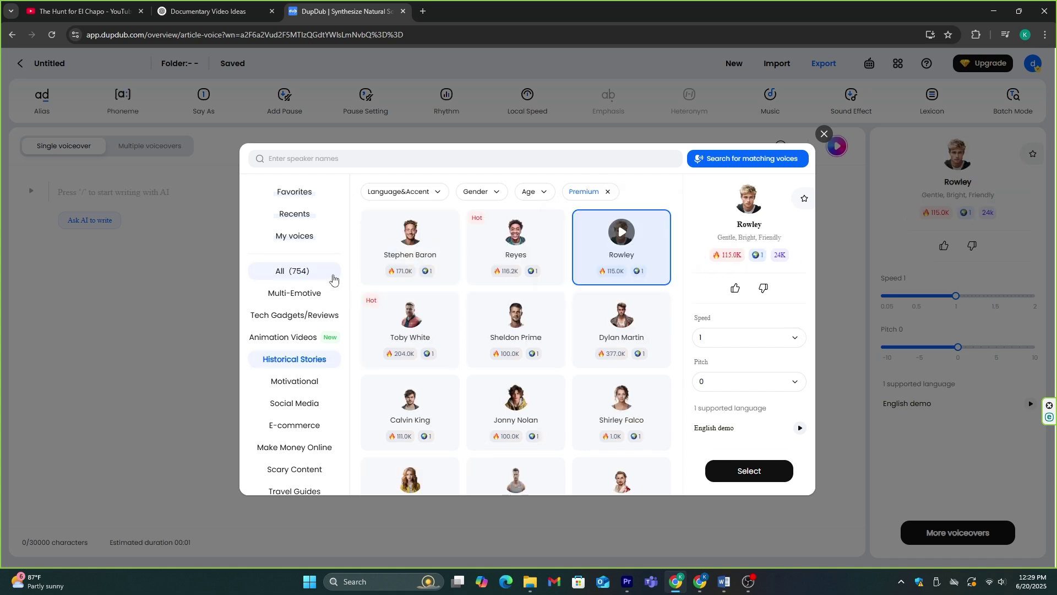
click(295, 299)
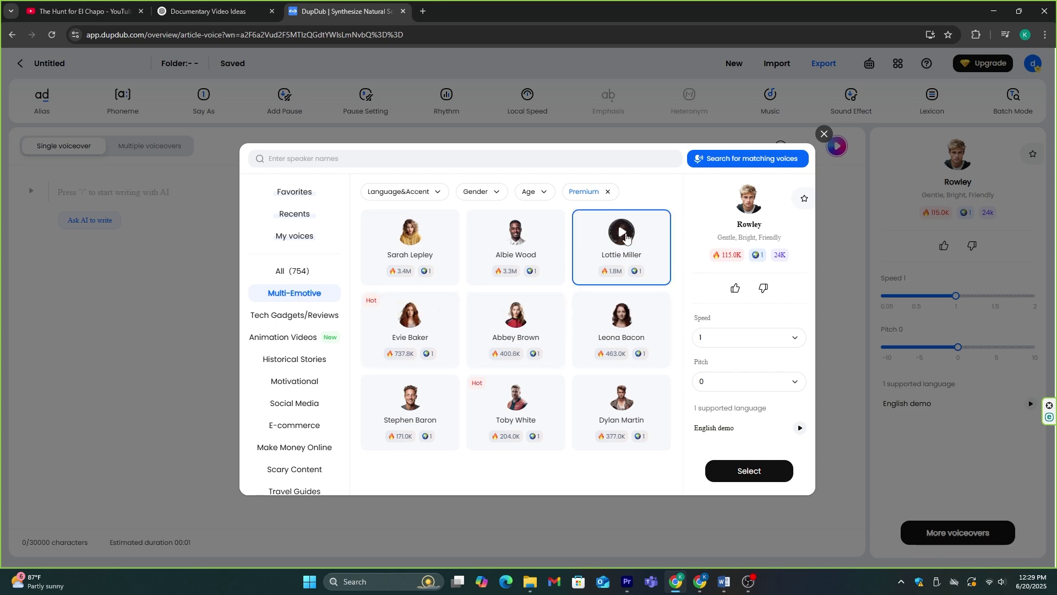
click(516, 407)
click(723, 474)
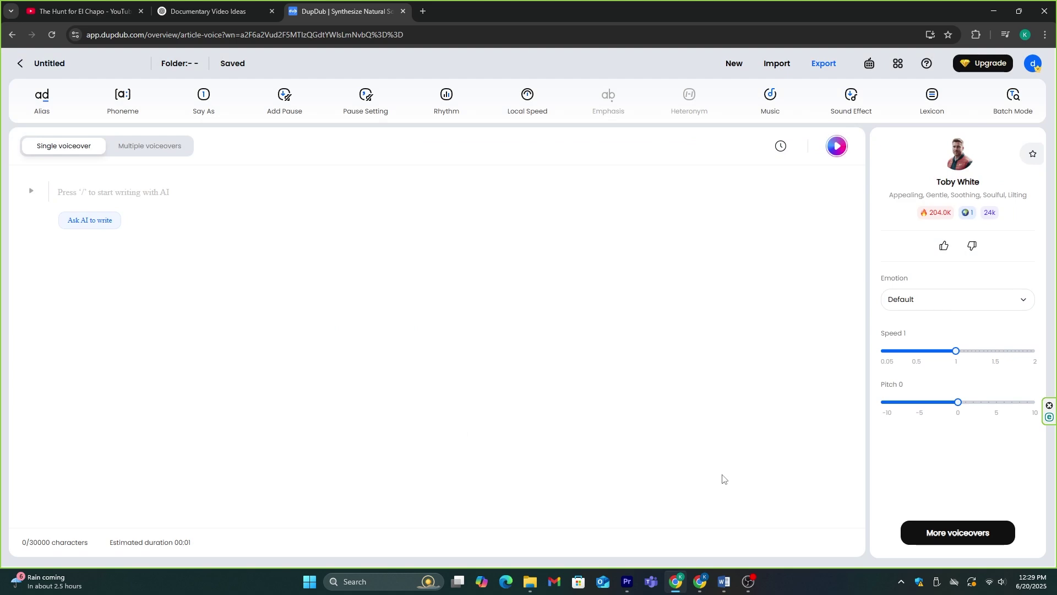
key(ctrl+shift+Tab)
- Copy the selected B-52 script lines from ChatGPT and paste them into the voiceover
right_click(400, 268)
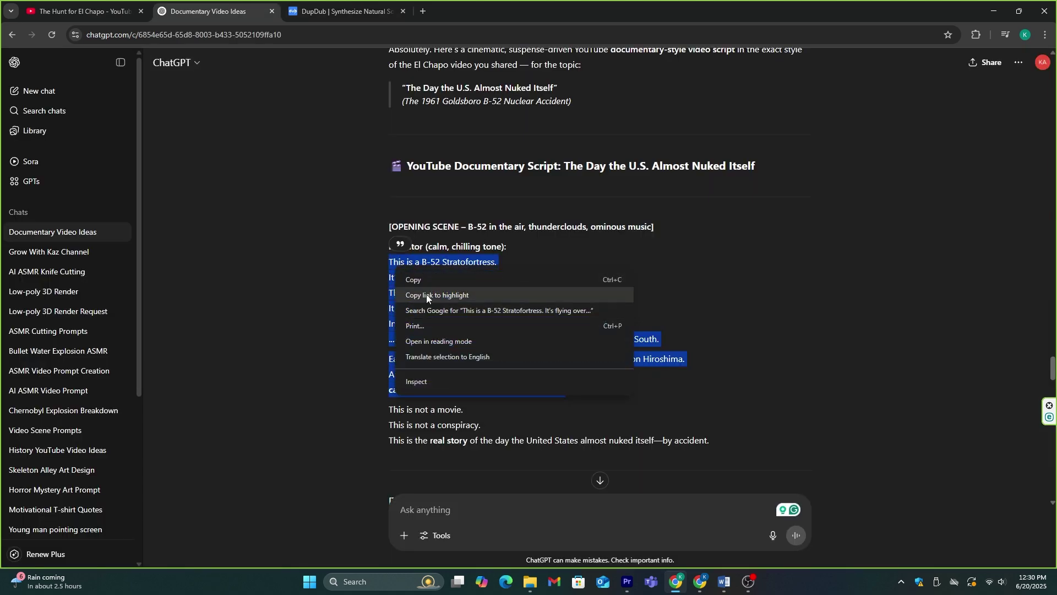
click(422, 282)
click(322, 15)
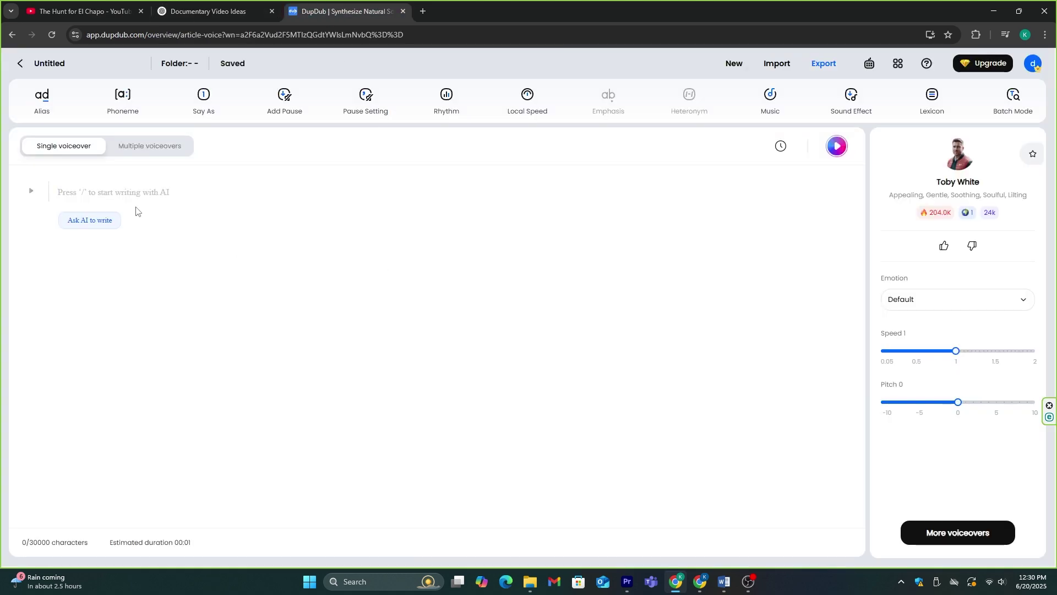
key(ctrl+v)
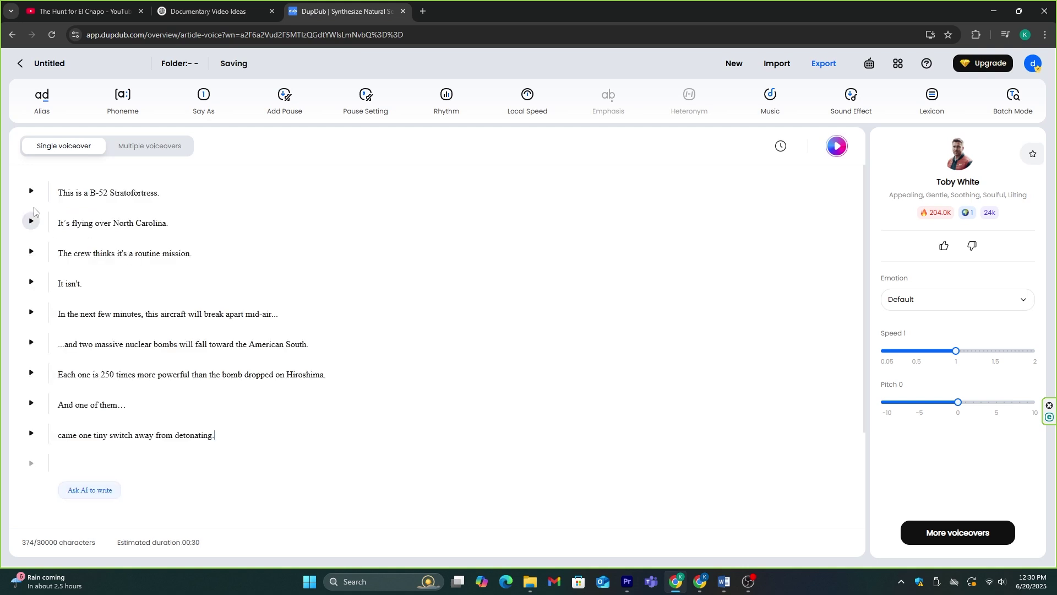
- Insert a 100 ms pause after the line 'This is a B-52 Stratofortress.'
click(215, 183)
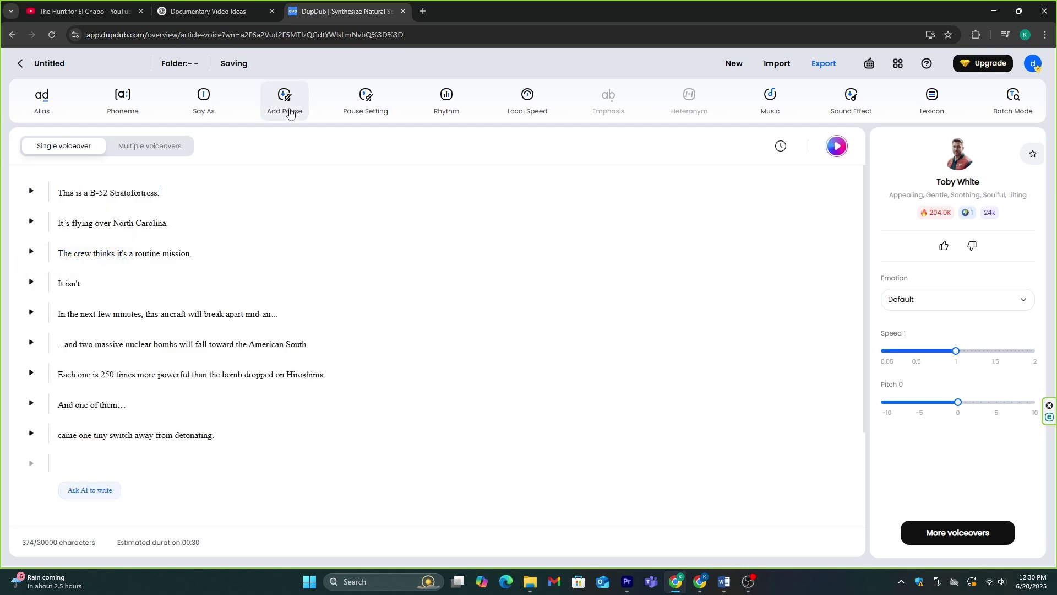
click(290, 112)
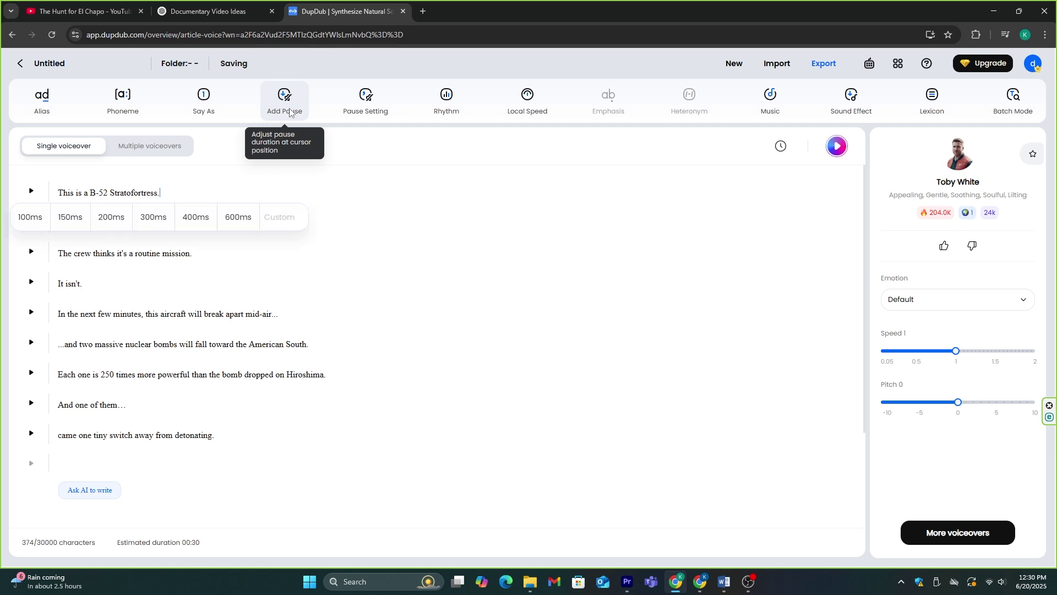
click(31, 217)
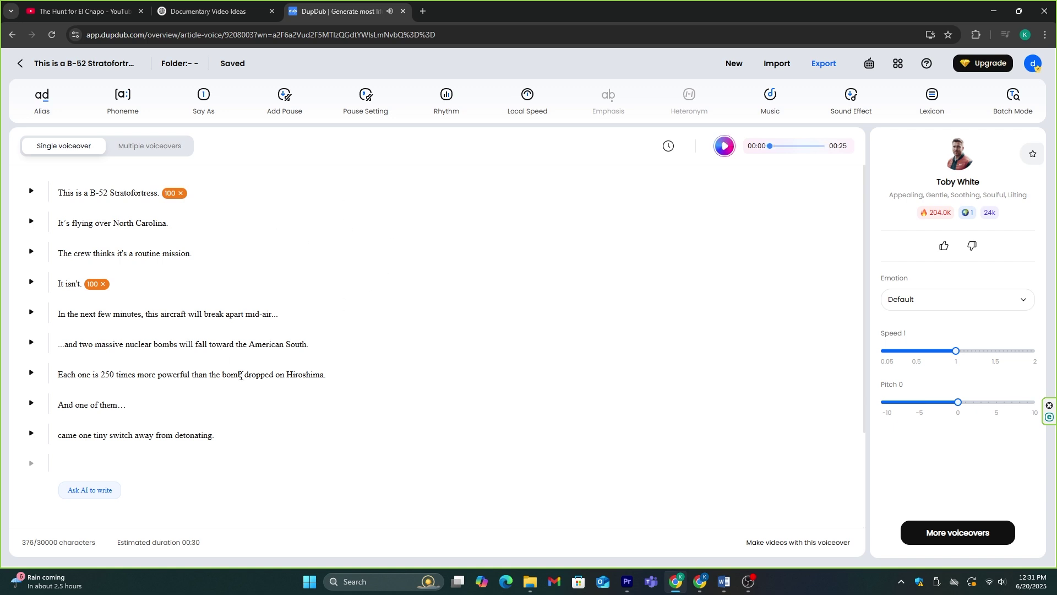
click(824, 64)
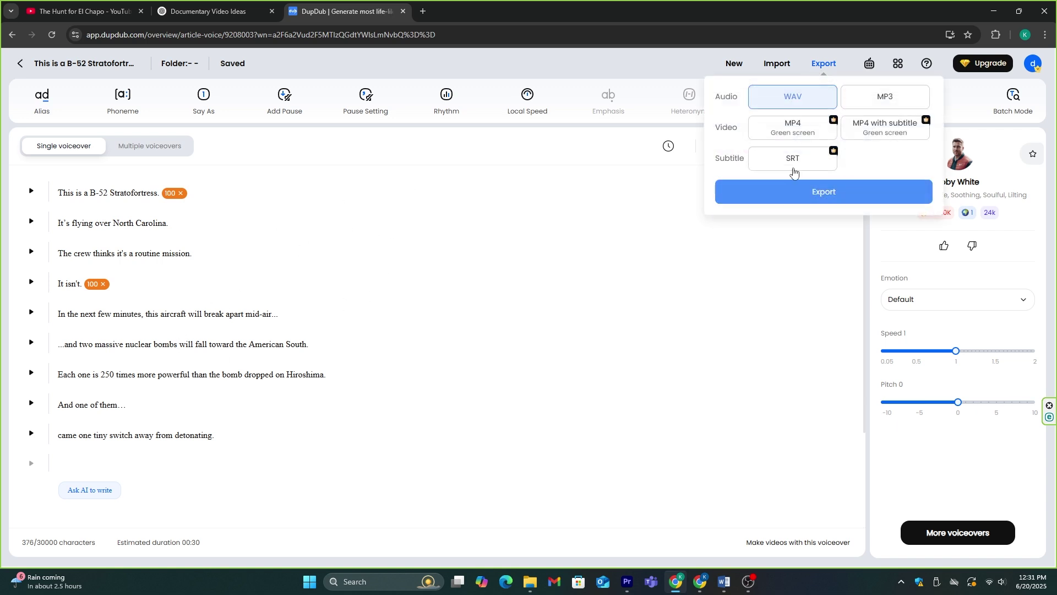
- Export the voiceover as an Audio WAV file
click(821, 193)
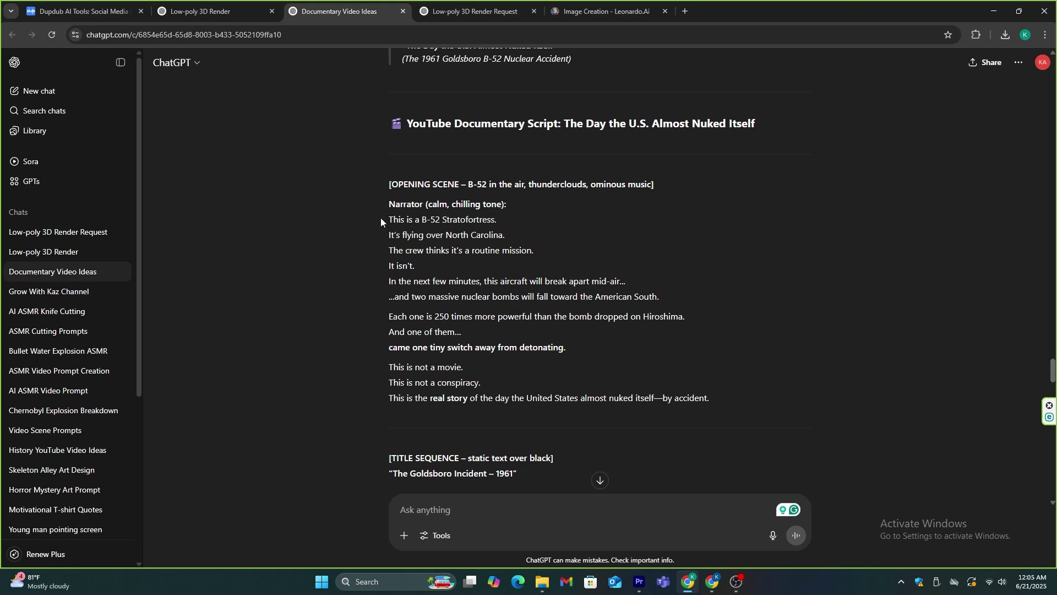
- Match the script's 'B-52 Stratofortress' line to the low-poly B-52 bomber render in the other chat
drag(1046, 374, 1053, 417)
key(ctrl+shift+Tab)
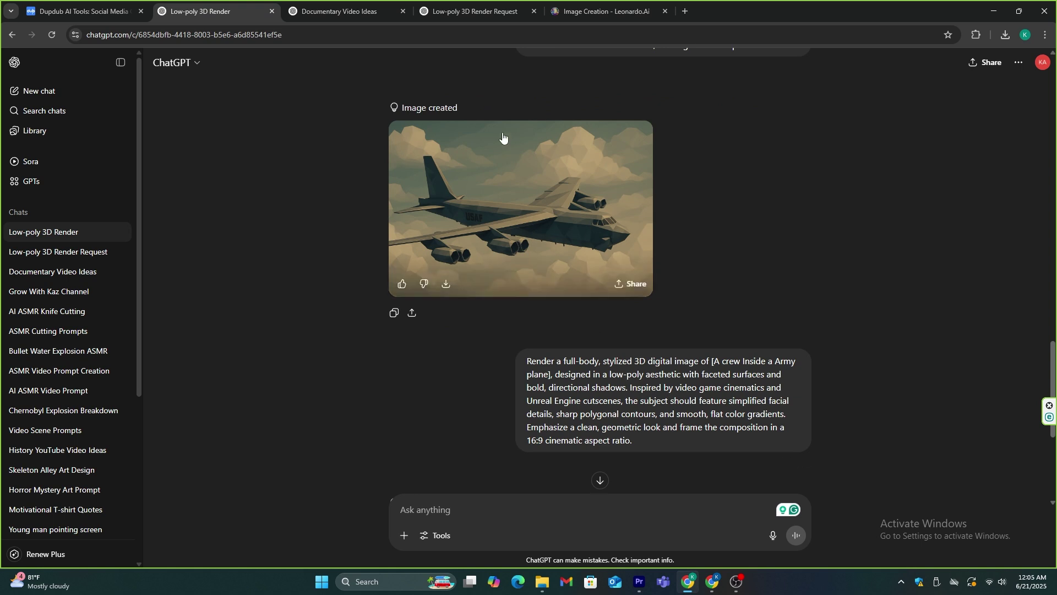
click(337, 4)
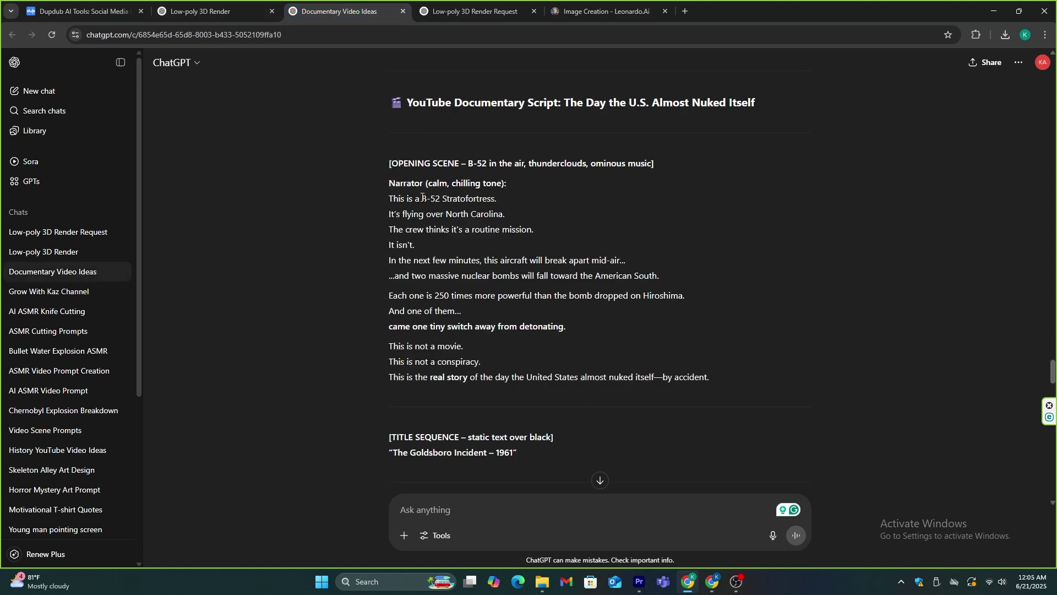
drag(426, 198, 481, 203)
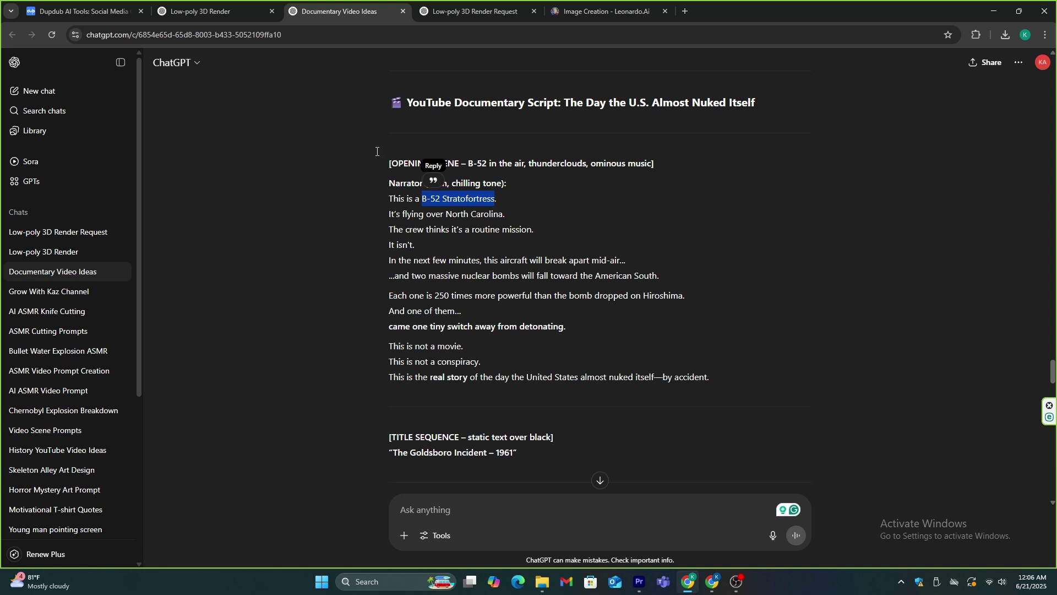
key(ctrl+shift+Tab)
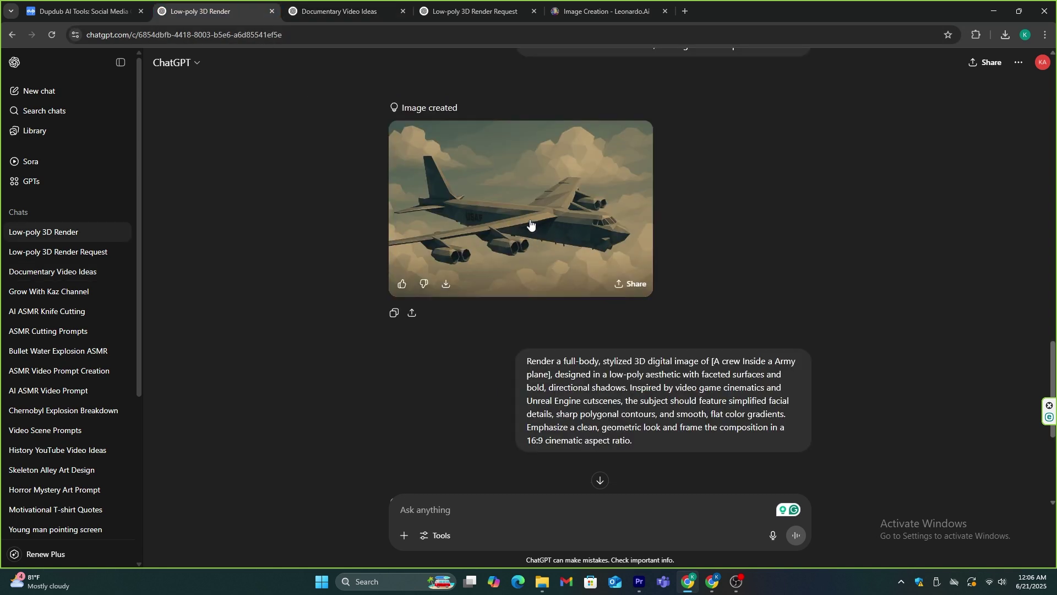
scroll(523, 252, up, 2)
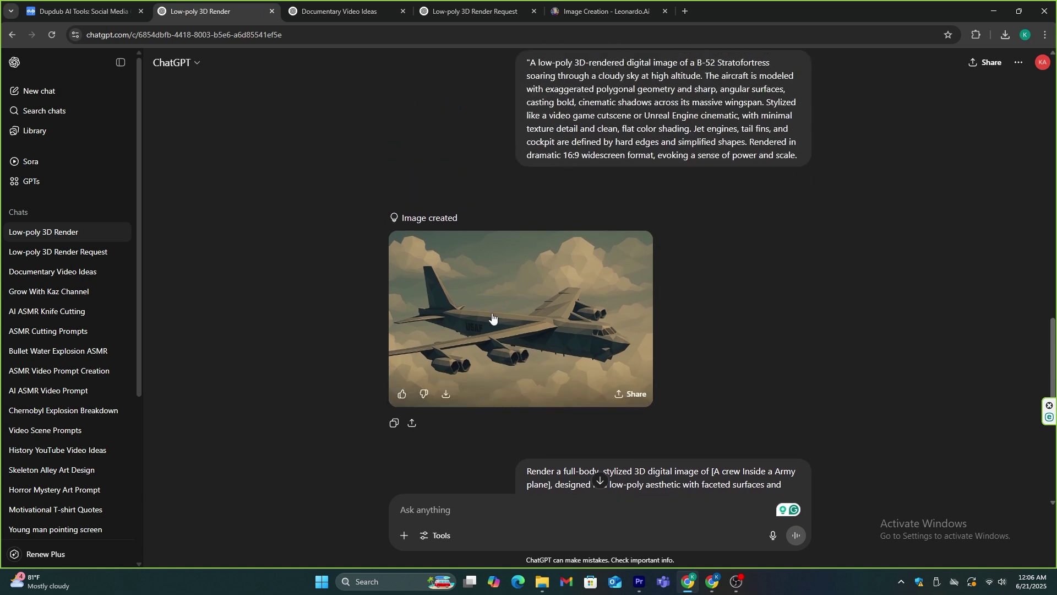
scroll(511, 312, down, 7)
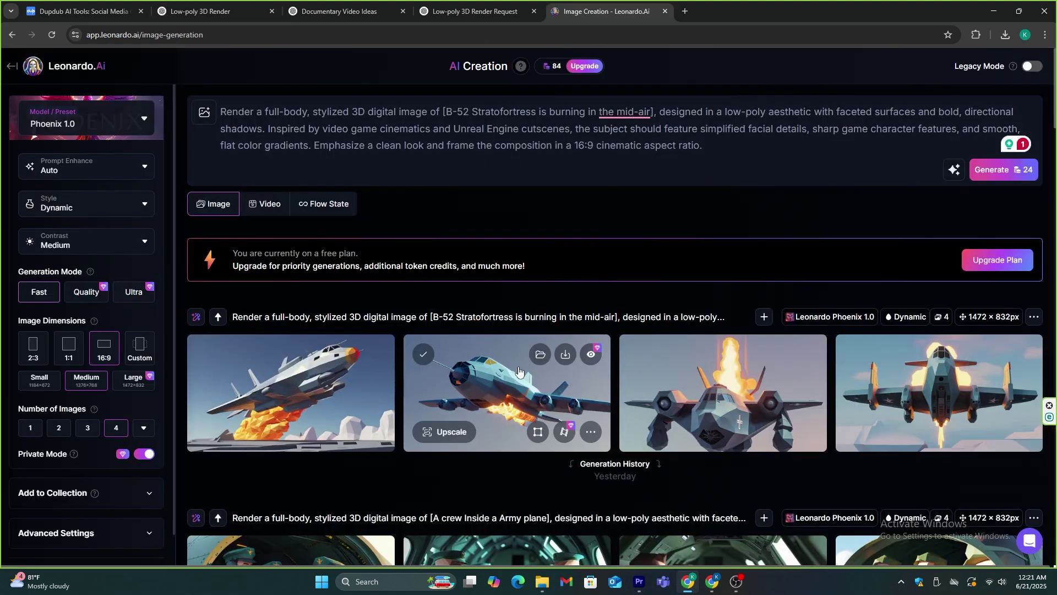
- Enlarge the second burning B-52 image to view it full size
click(519, 368)
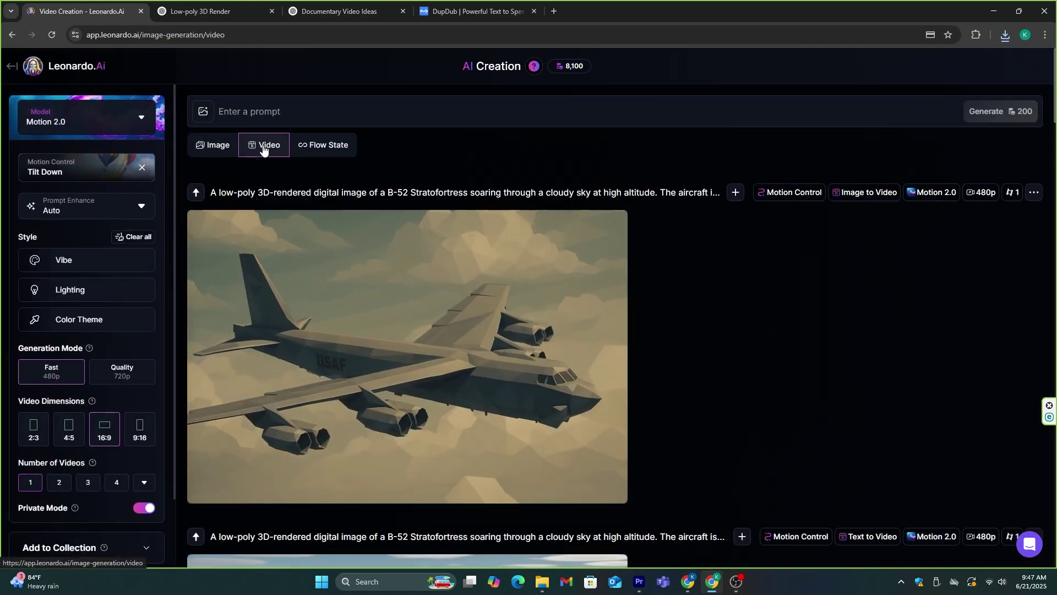
- Replace the Tilt Down camera motion with Crane Over Head, keeping the Motion 2.0 model
click(137, 115)
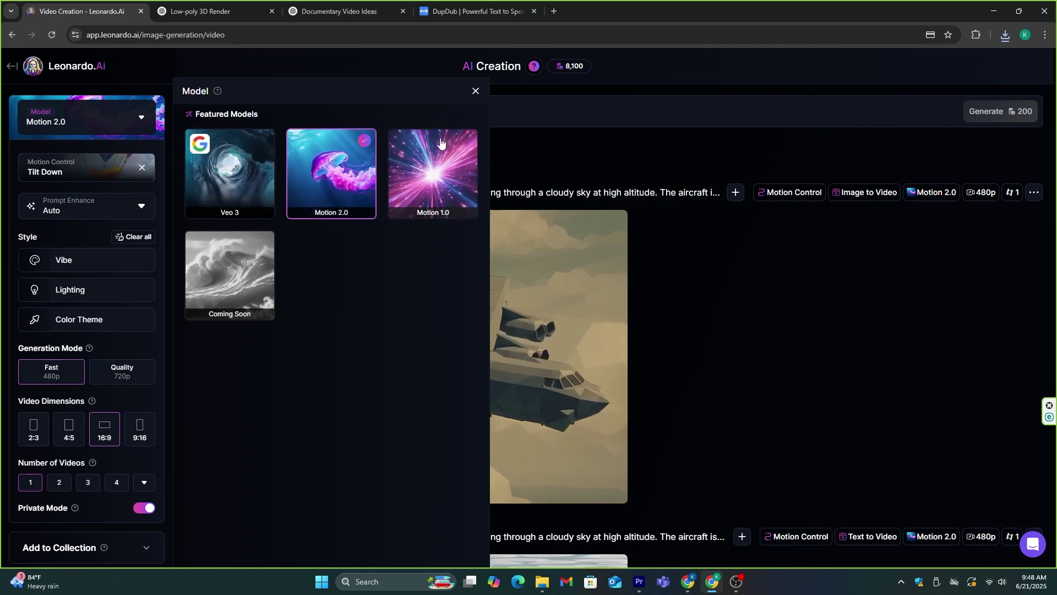
click(475, 91)
click(107, 173)
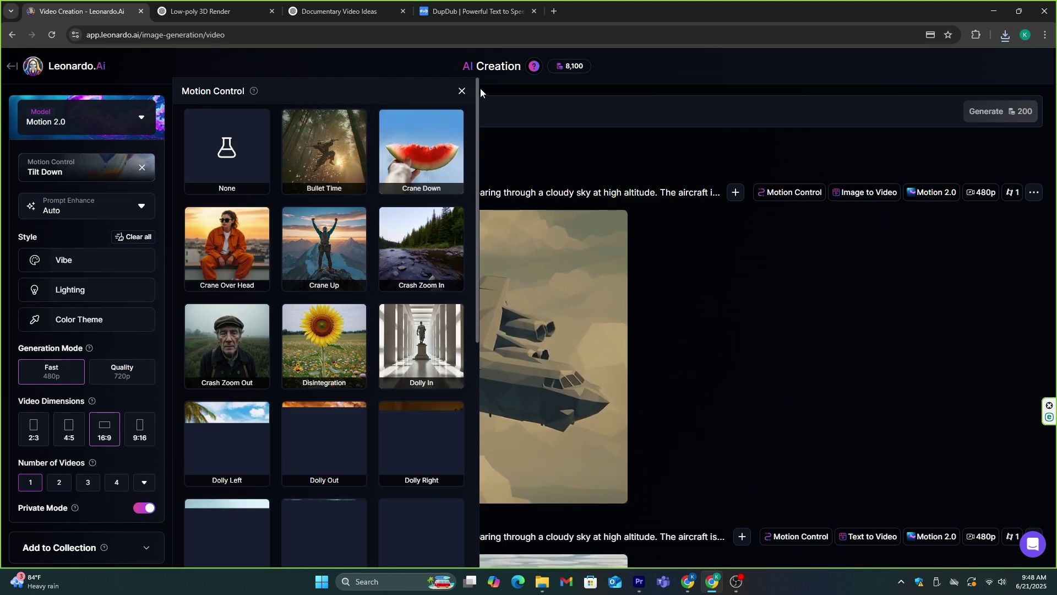
drag(477, 110, 368, 256)
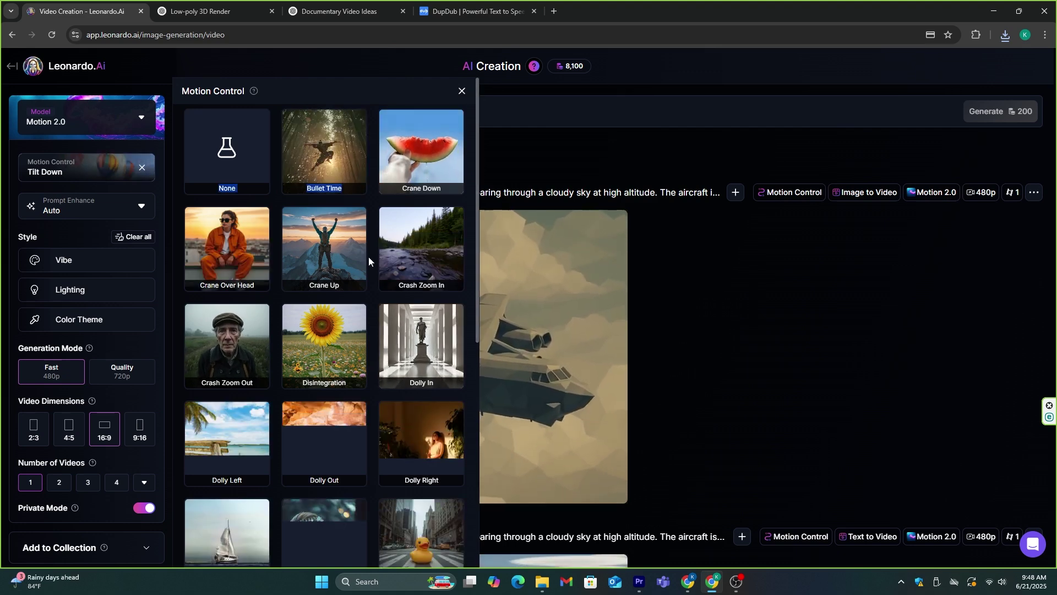
scroll(369, 256, down, 4)
scroll(369, 256, down, 2)
scroll(234, 220, up, 5)
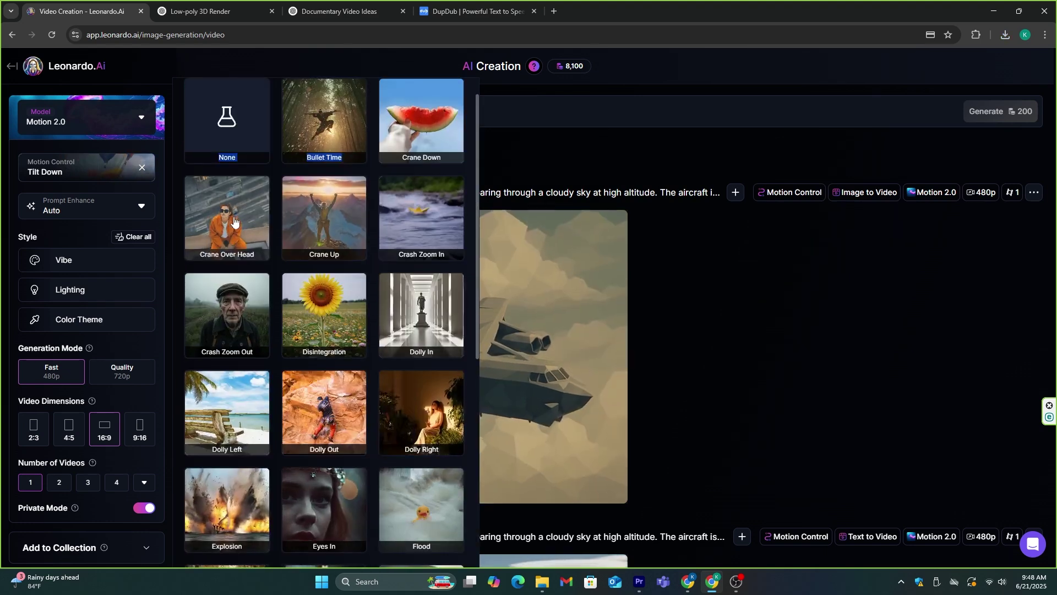
click(234, 221)
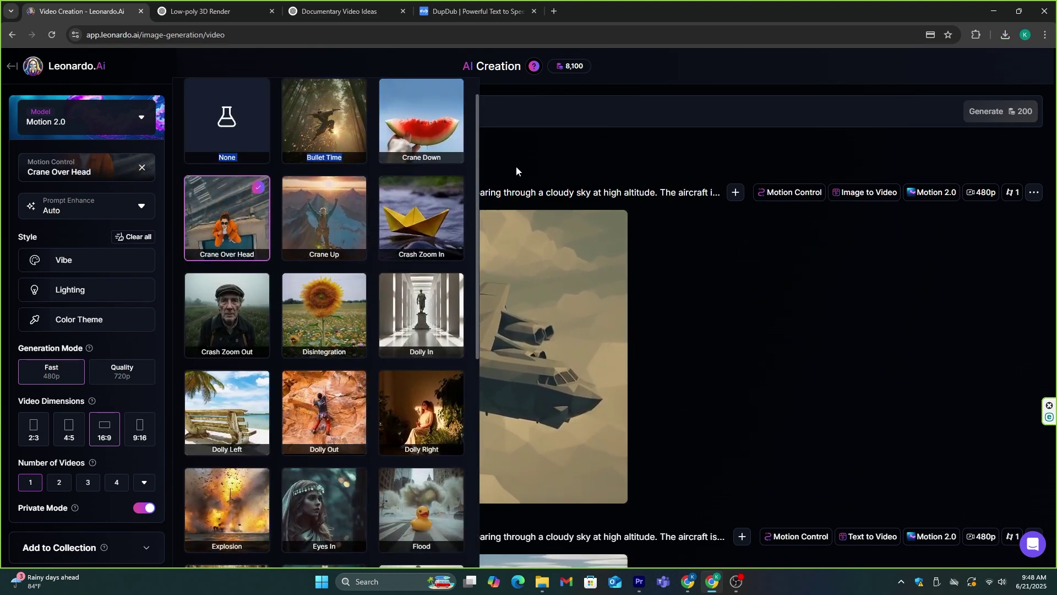
click(517, 166)
click(256, 116)
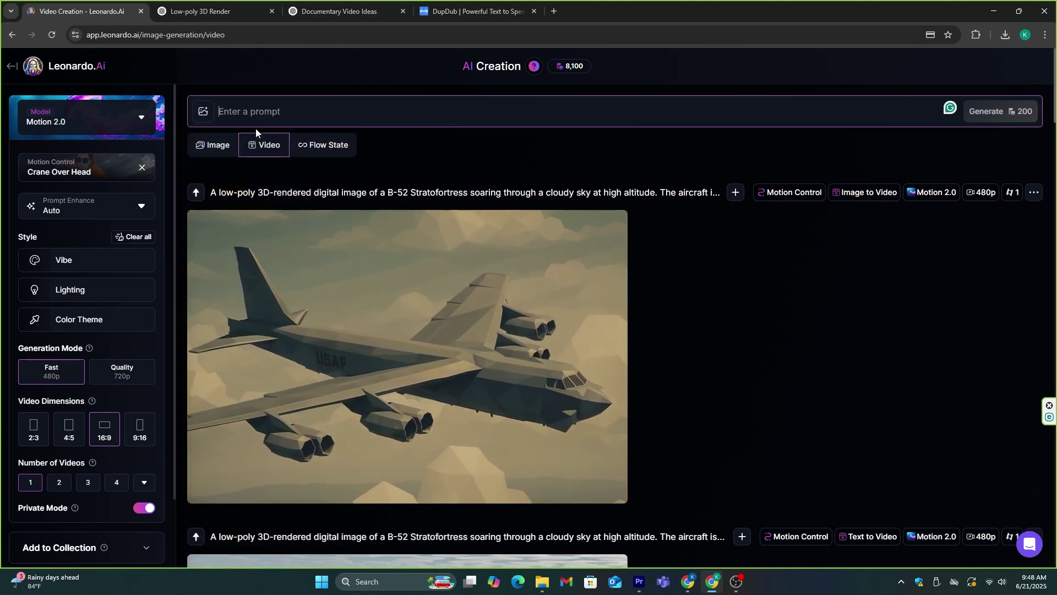
- Copy the army-plane crew prompt from ChatGPT into Leonardo's video prompt box
click(200, 11)
scroll(517, 302, up, 2)
scroll(516, 303, down, 5)
drag(527, 129, 642, 216)
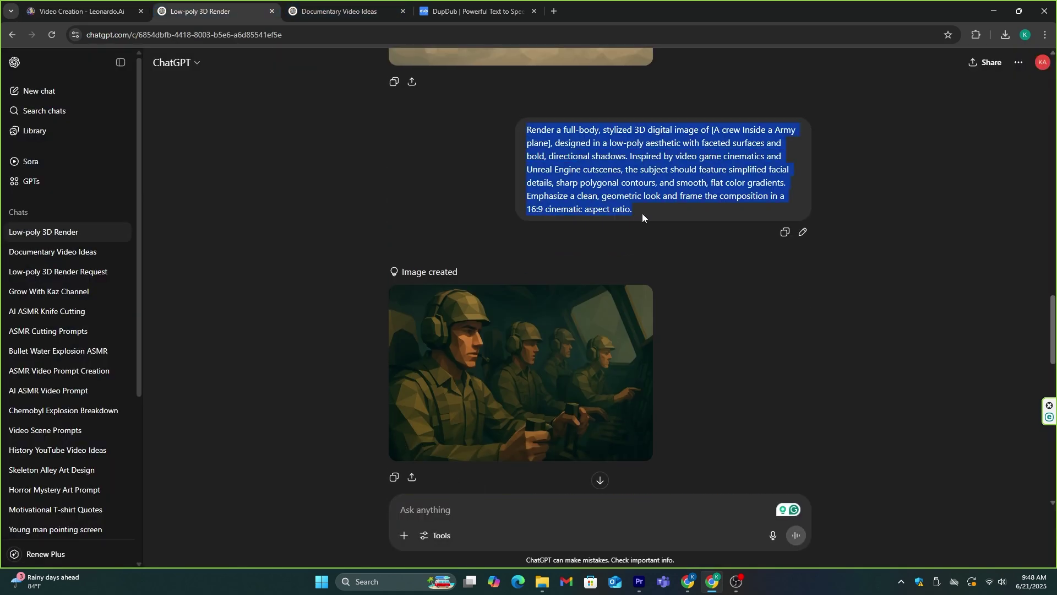
key(ctrl+c)
key(ctrl+shift+Tab)
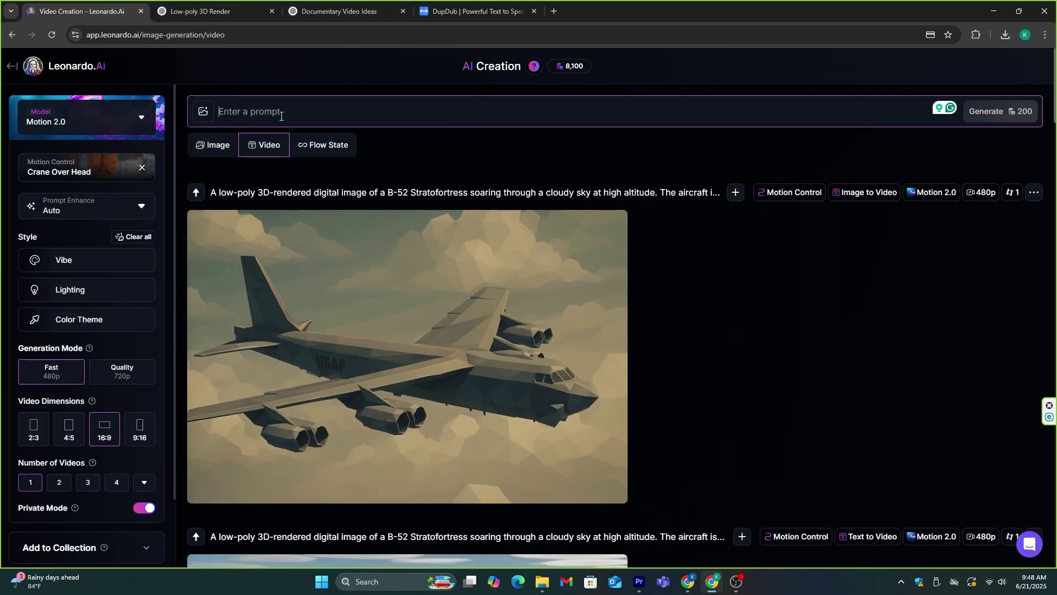
key(ctrl+v)
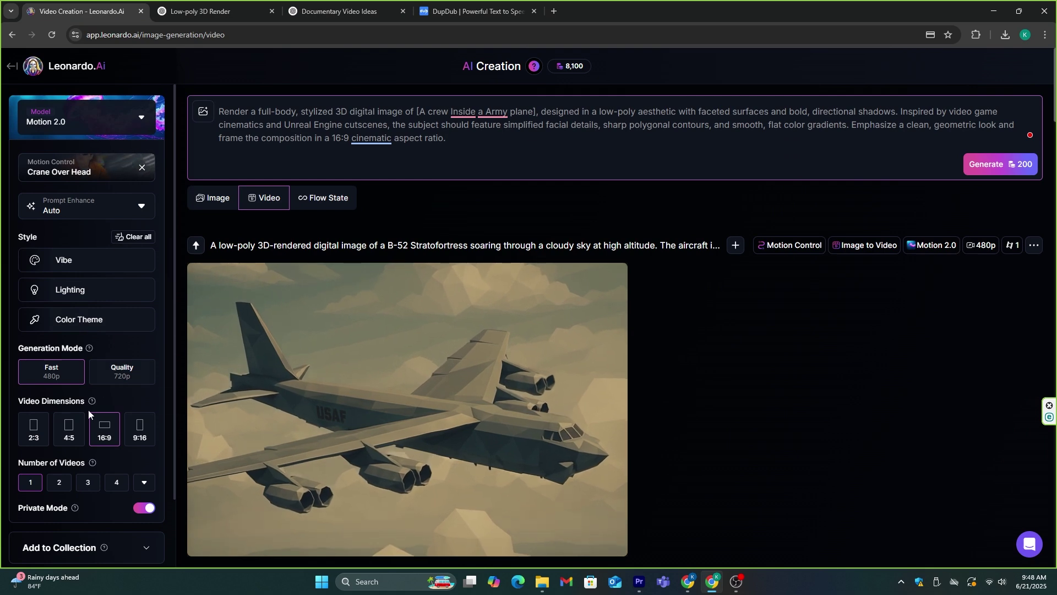
- Generate the crew video in Fast 480p mode
click(106, 379)
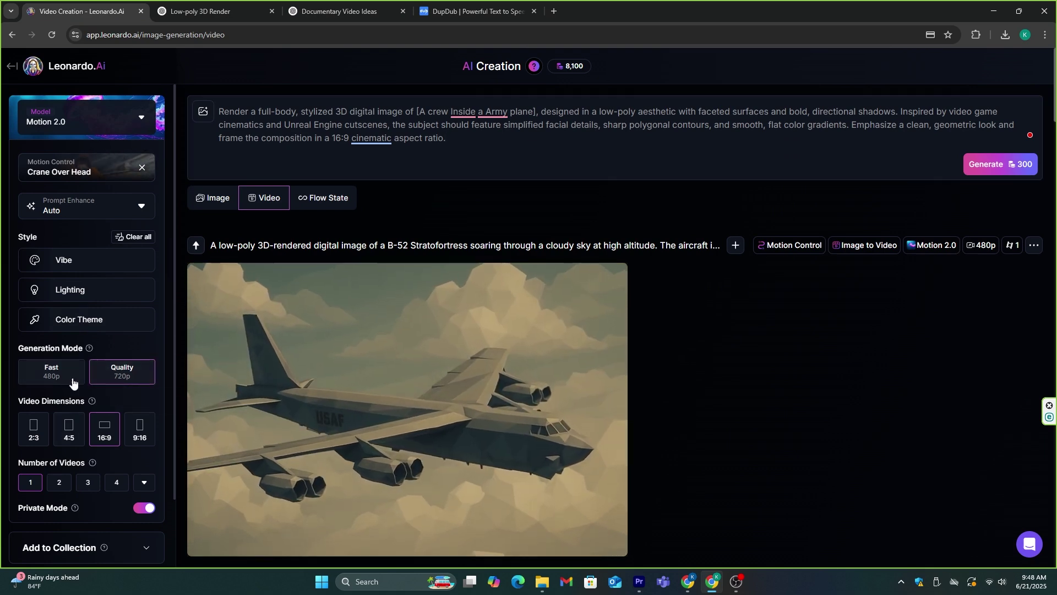
click(76, 381)
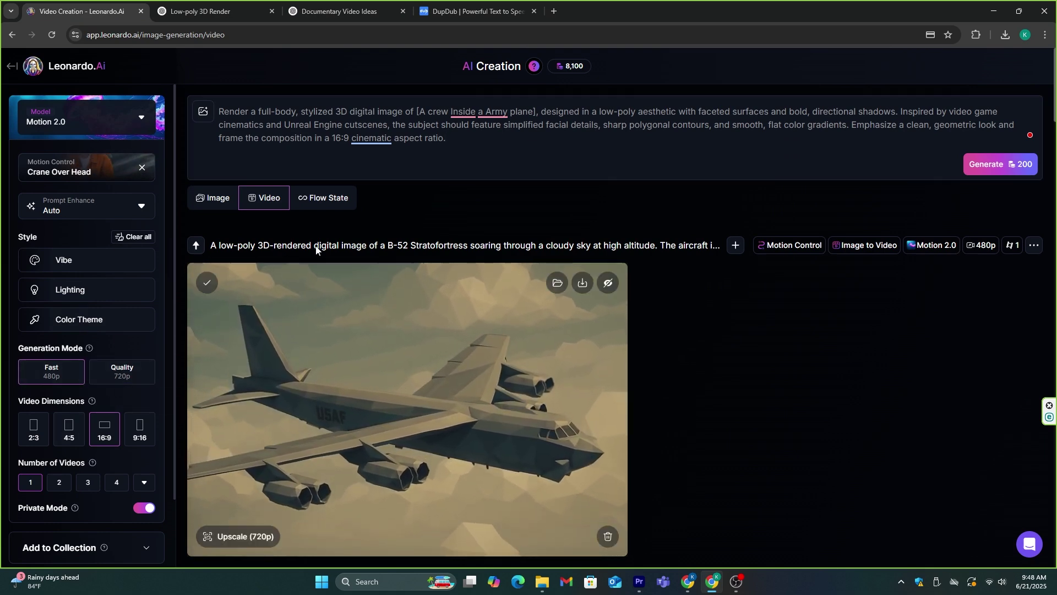
click(1000, 164)
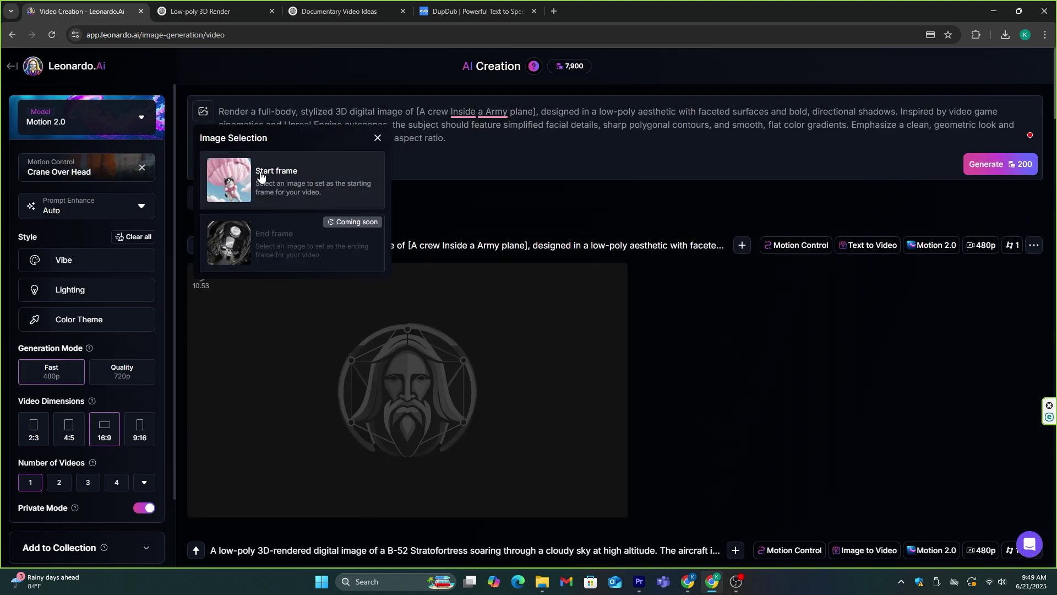
- Upload an image from the computer as the video's start frame
click(303, 183)
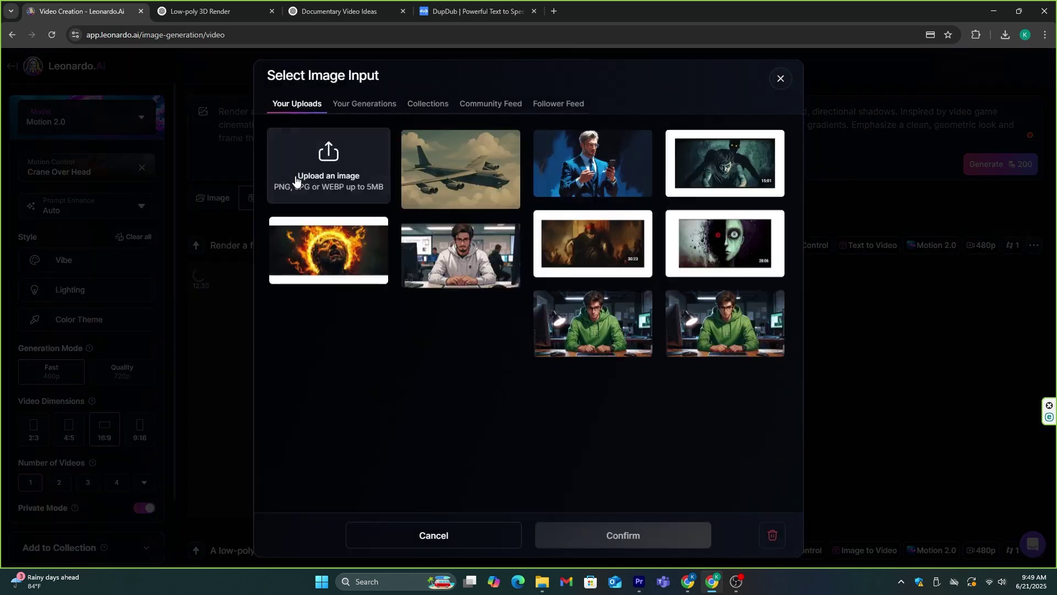
click(315, 163)
double_click(315, 161)
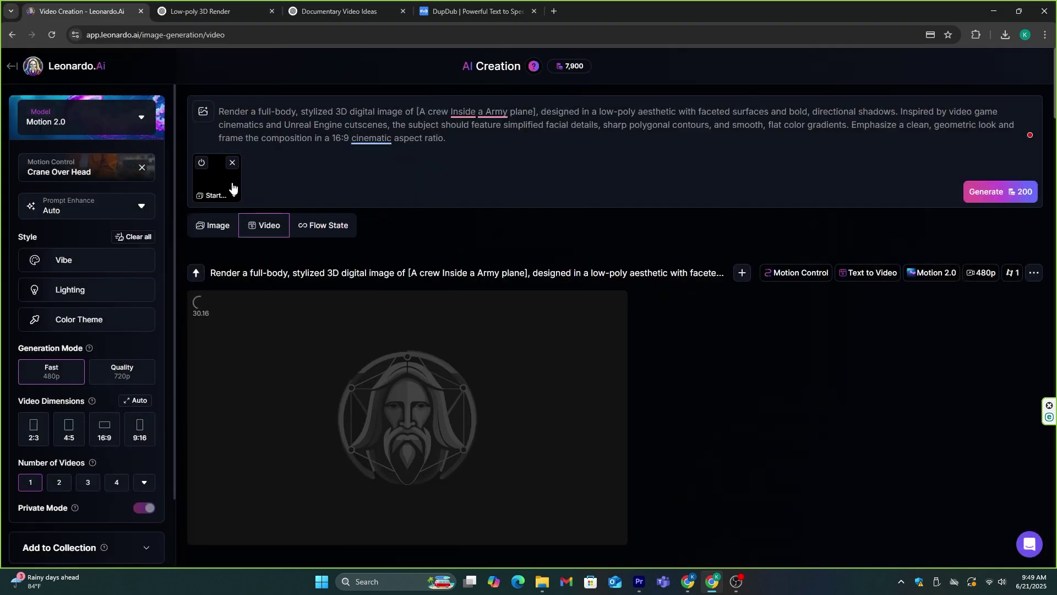
- Generate the army-plane crew video in 720p Quality mode and browse the finished videos
click(127, 374)
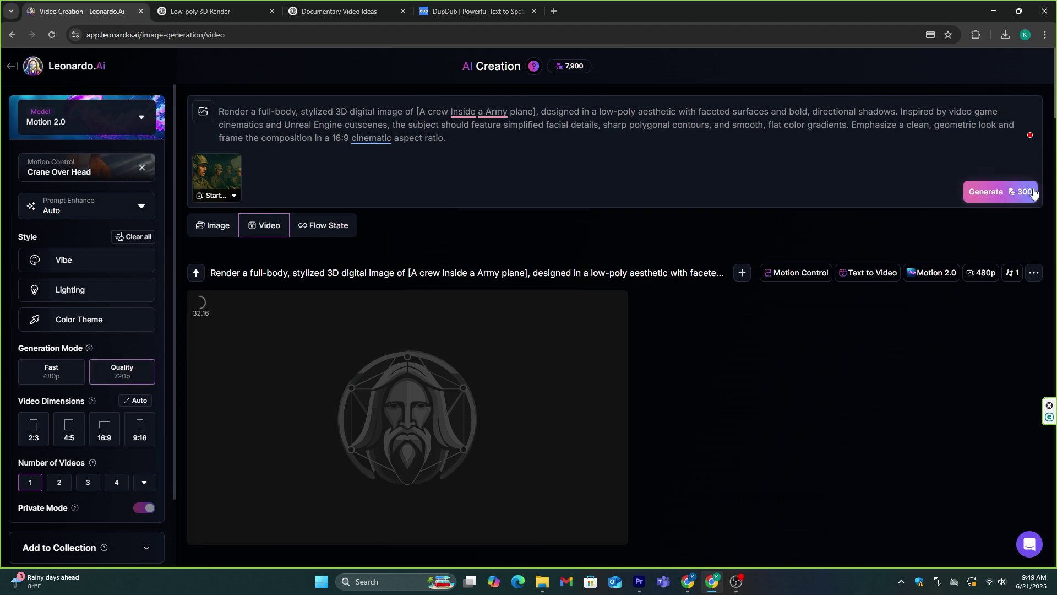
click(997, 192)
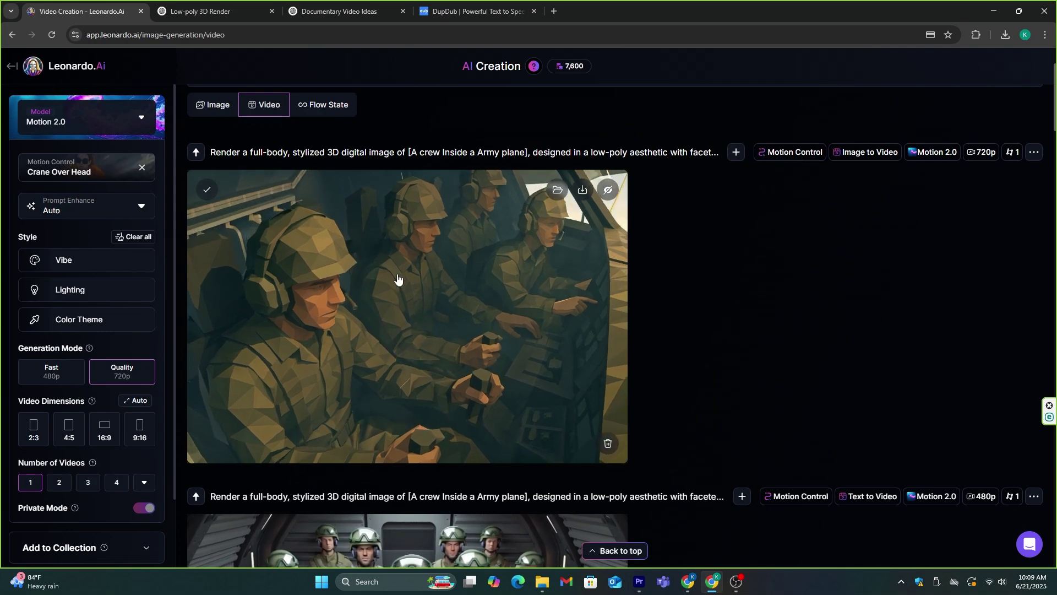
scroll(418, 319, down, 6)
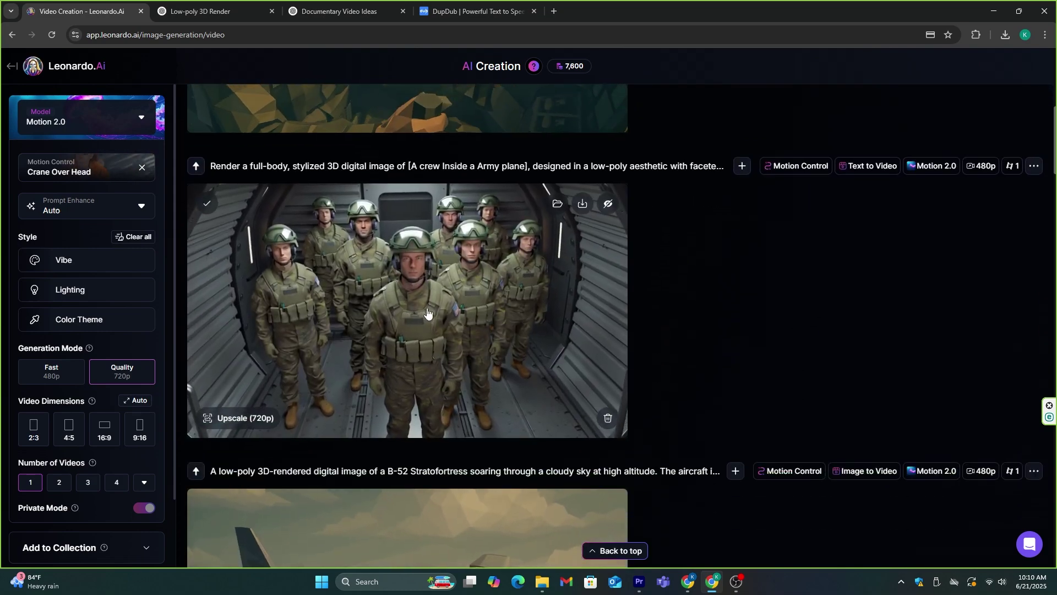
scroll(440, 330, down, 8)
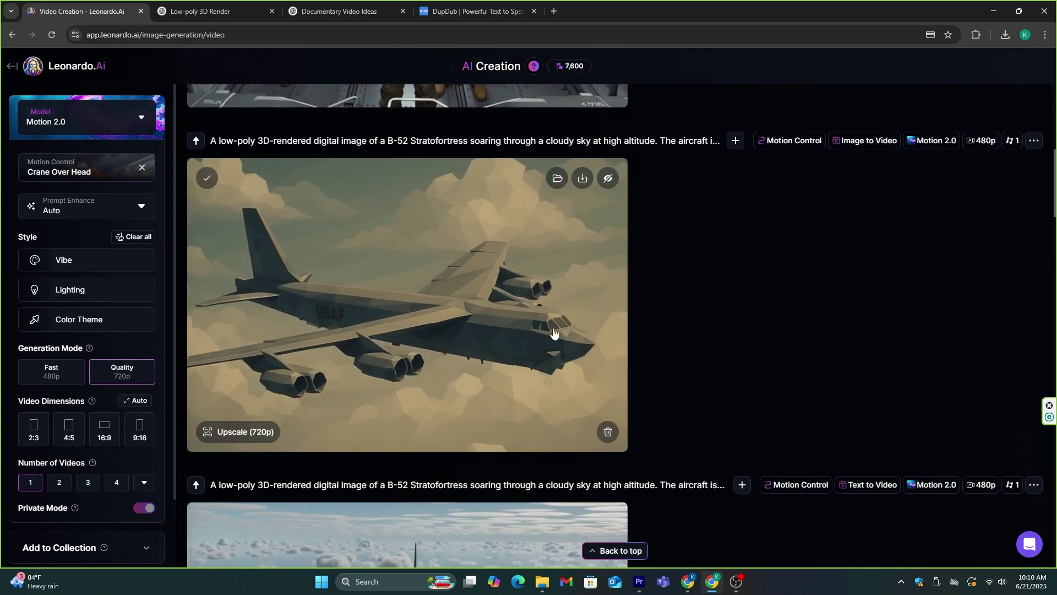
scroll(407, 452, down, 1)
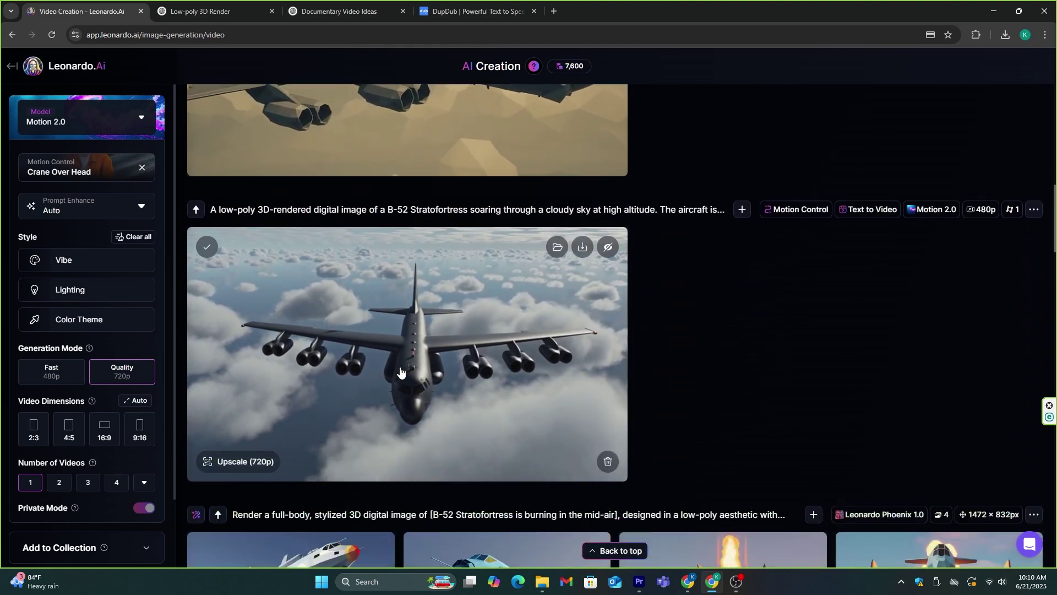
scroll(446, 309, up, 1)
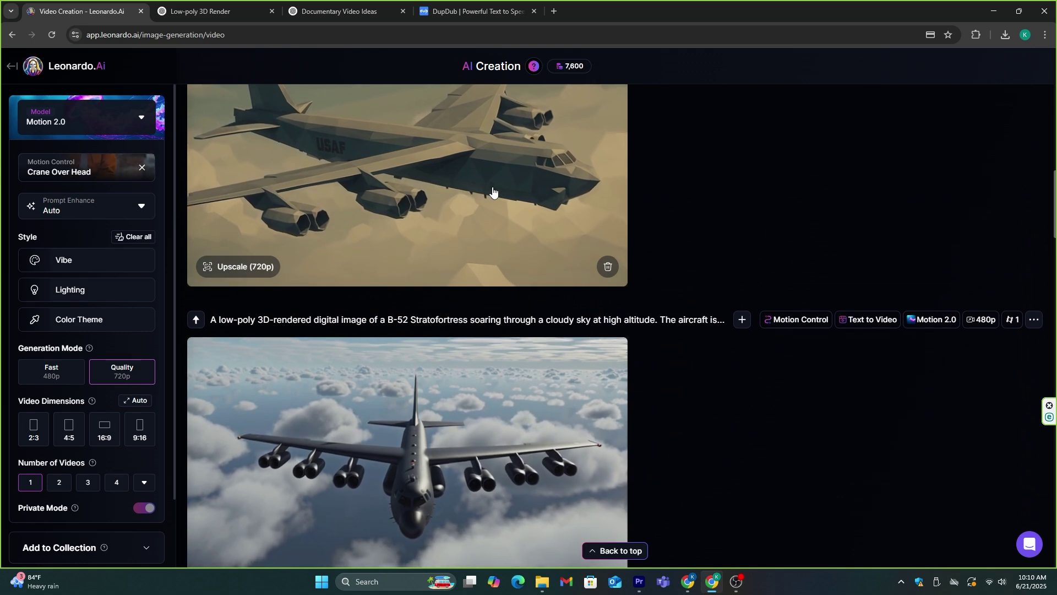
scroll(448, 242, up, 2)
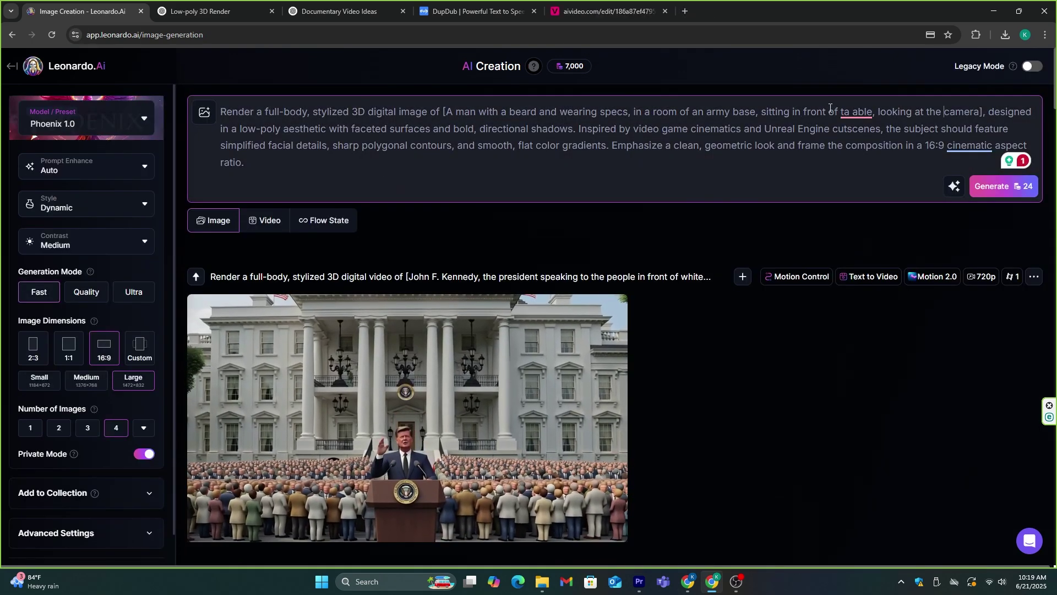
- Correct 'ta able' to 'a table' in the prompt, then open and download the Lucid Realism portrait
click(856, 112)
click(854, 139)
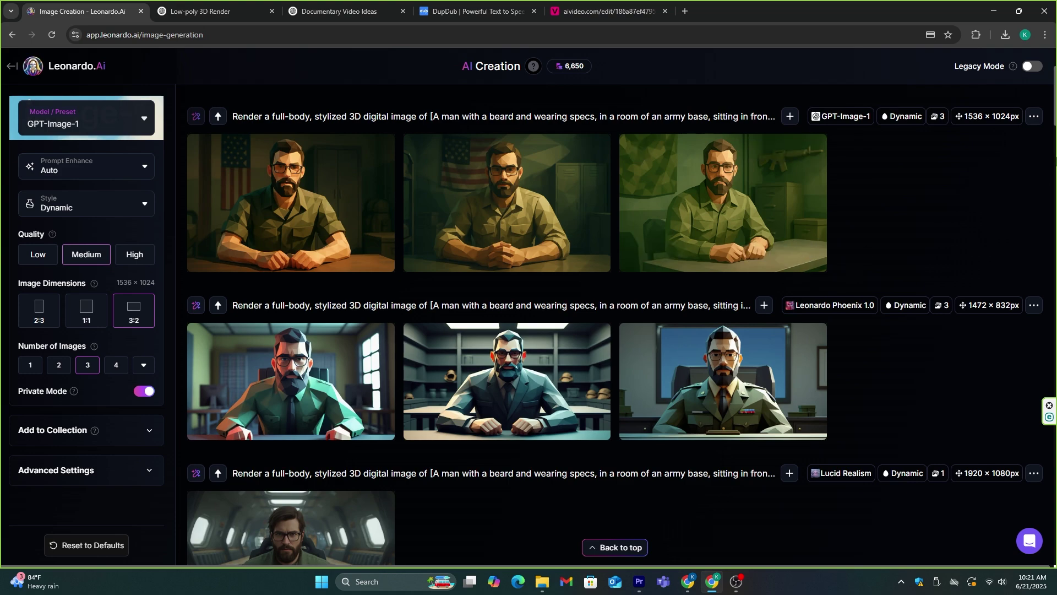
scroll(394, 106, down, 2)
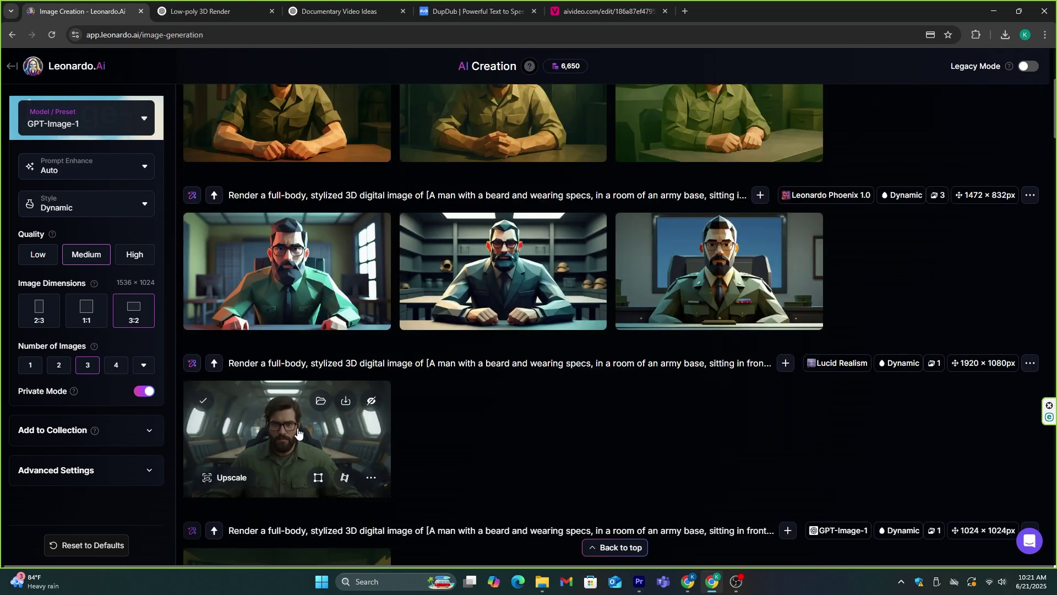
click(320, 414)
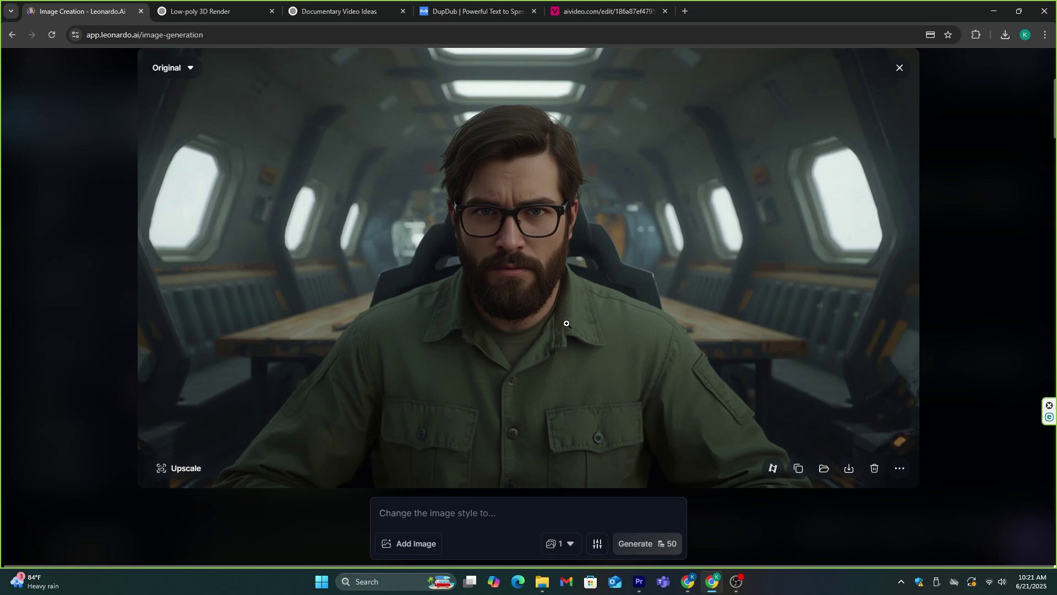
click(849, 470)
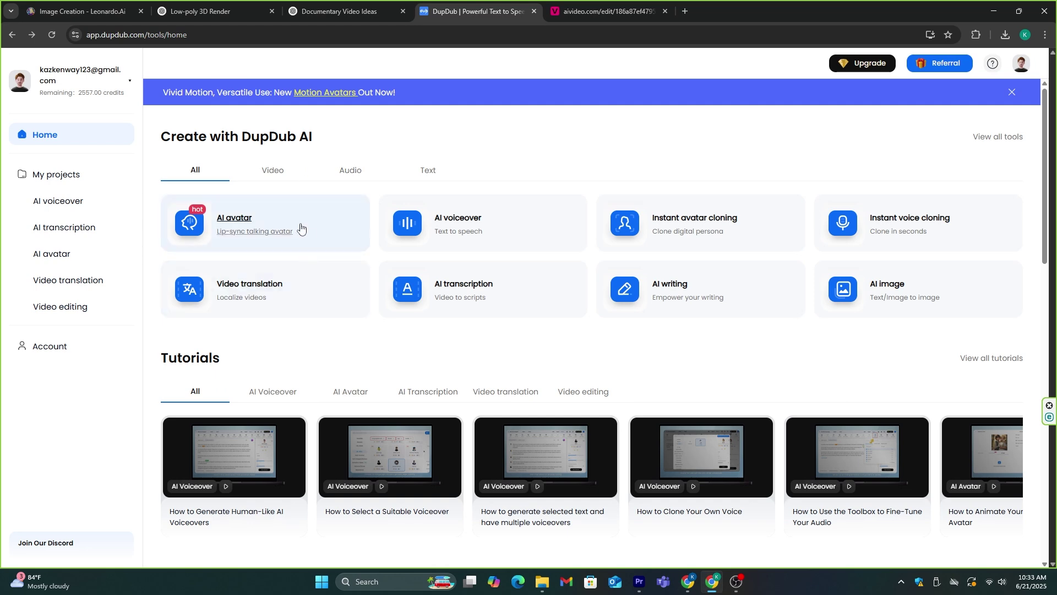
- Start a photo-based talking avatar using the bearded man's portrait
click(211, 226)
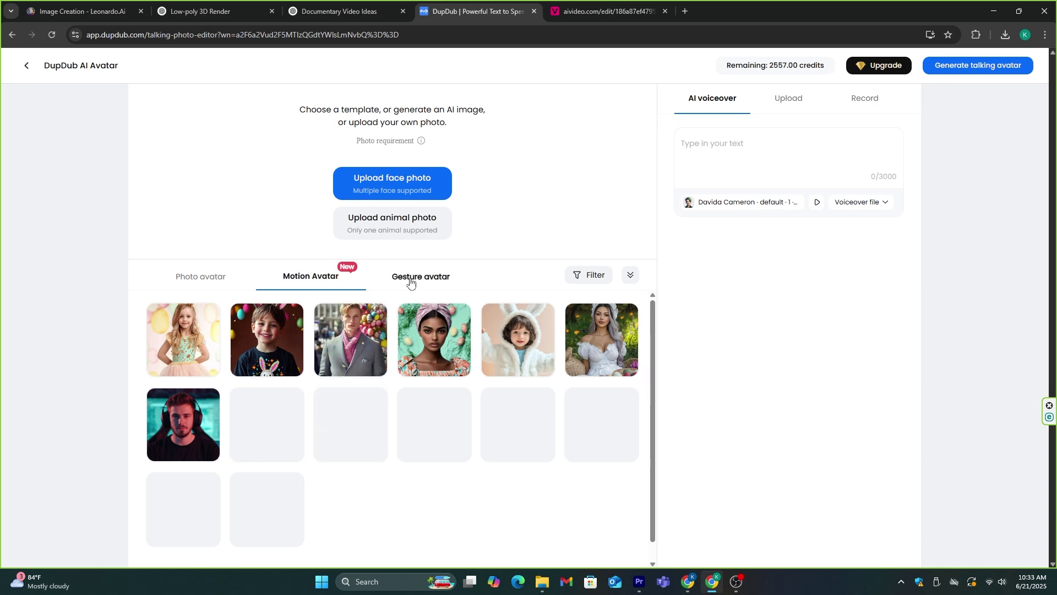
click(410, 283)
click(216, 280)
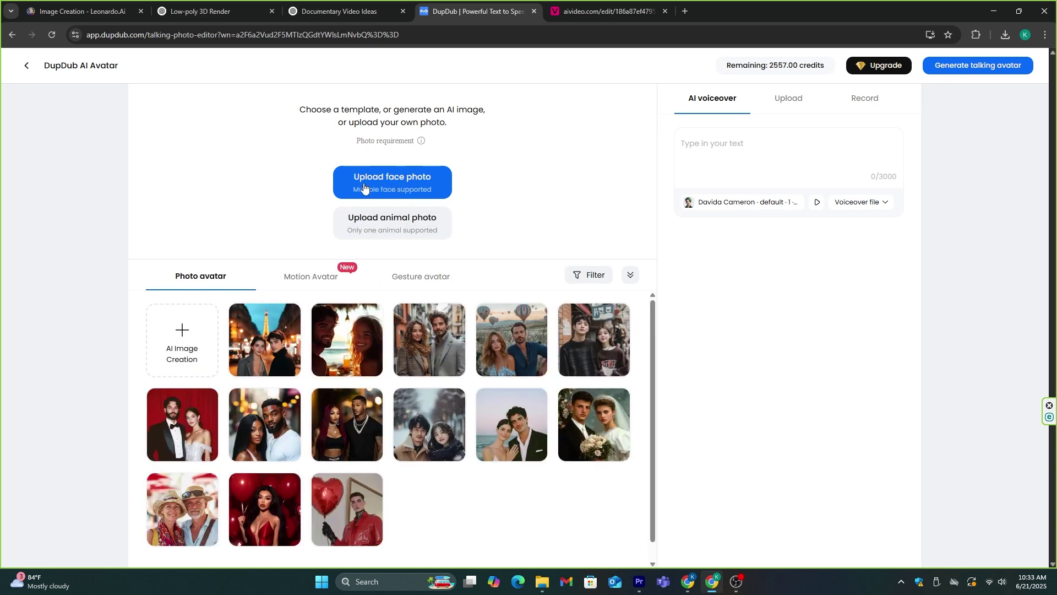
click(364, 188)
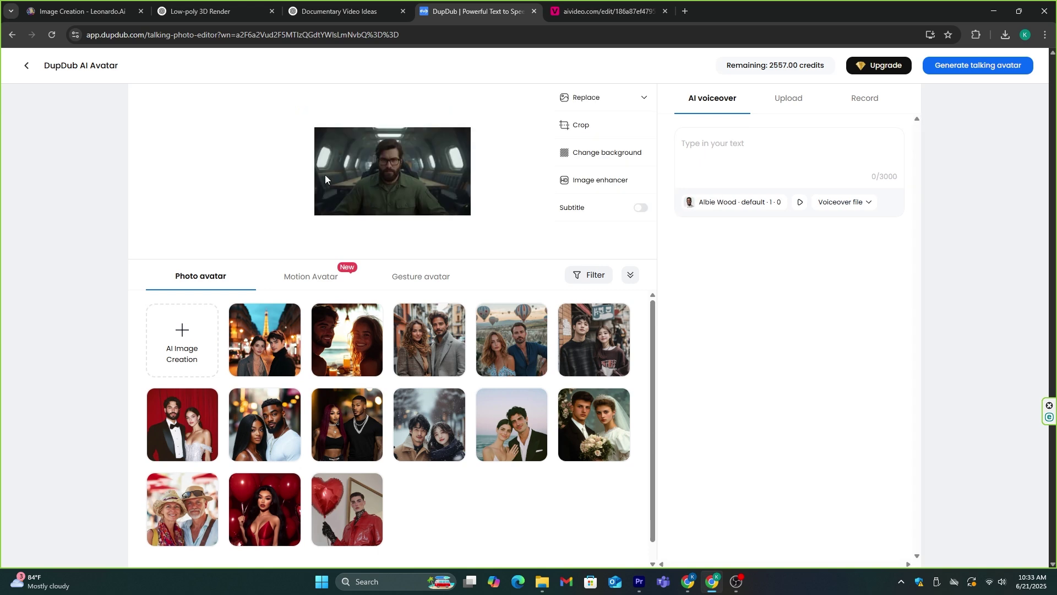
- Paste the opening documentary script lines from ChatGPT as the avatar's voiceover text
key(ctrl+shift+Tab)
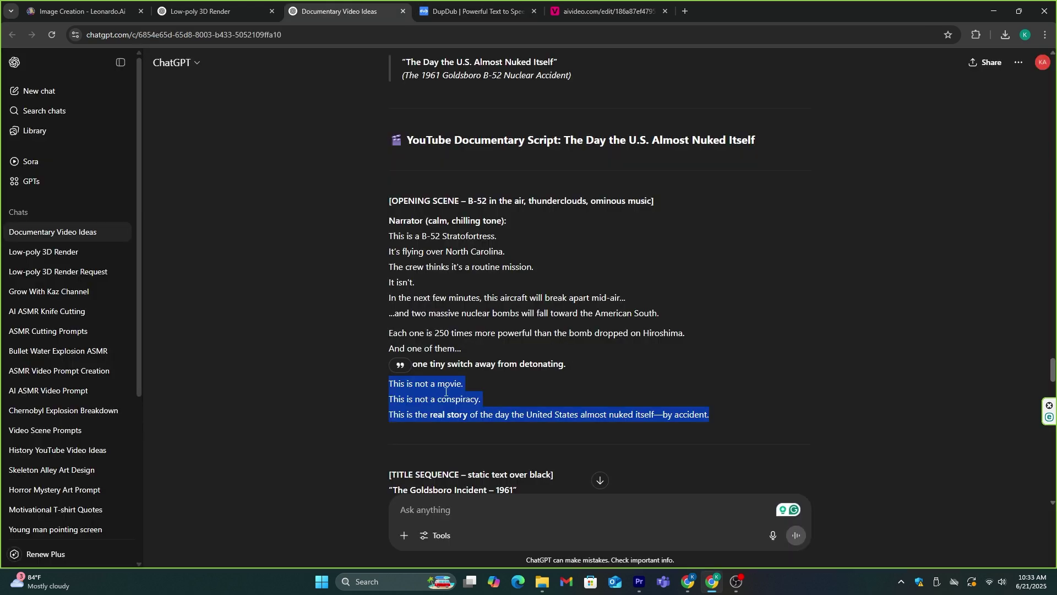
key(ctrl+c)
key(ctrl+Tab)
key(ctrl+v)
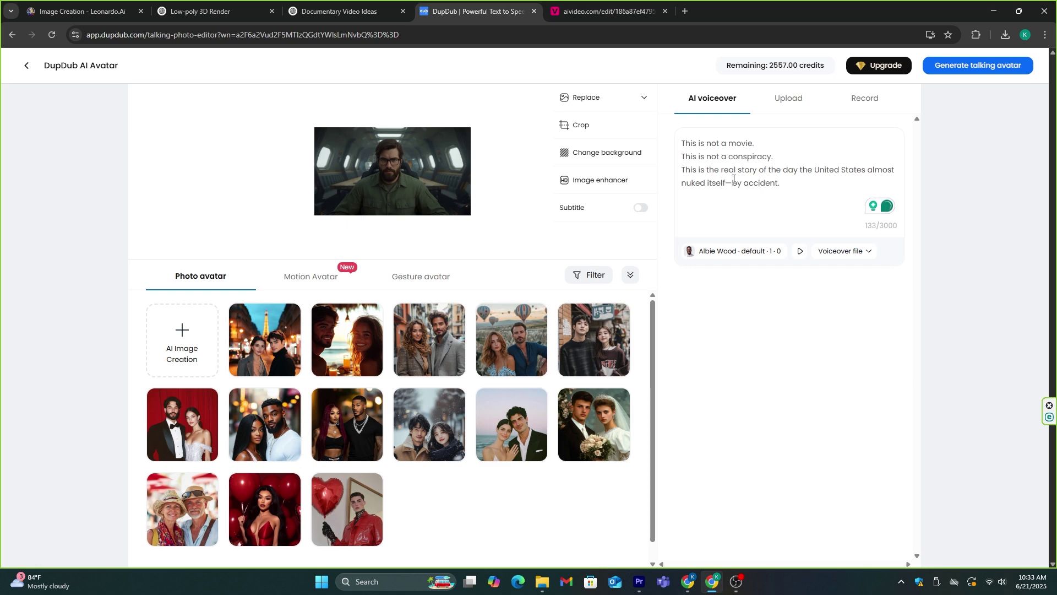
- Choose the Multi-Emotive Toby White voice and generate the talking avatar video
click(719, 251)
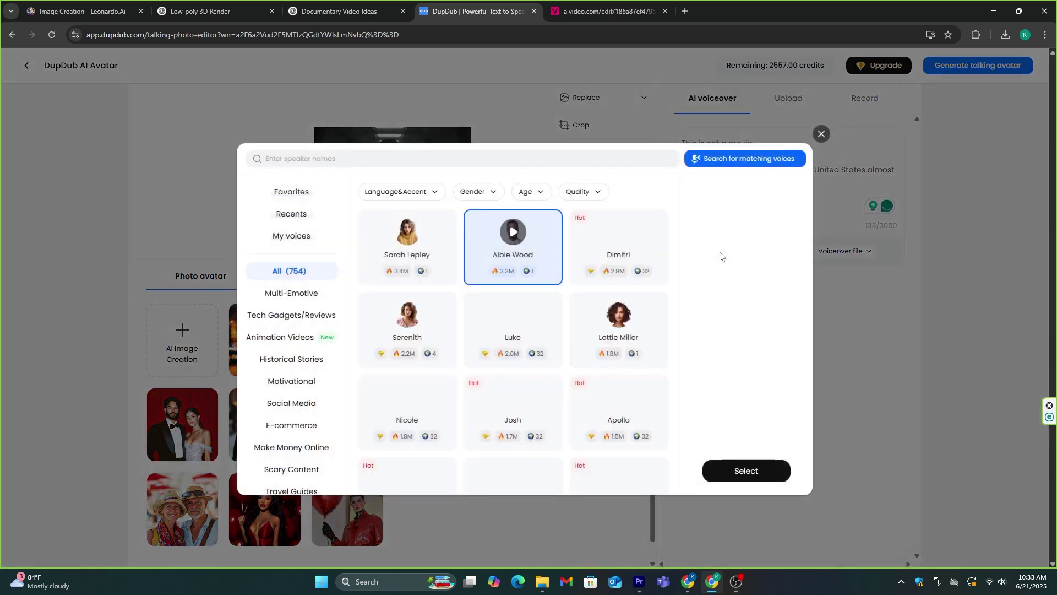
click(305, 294)
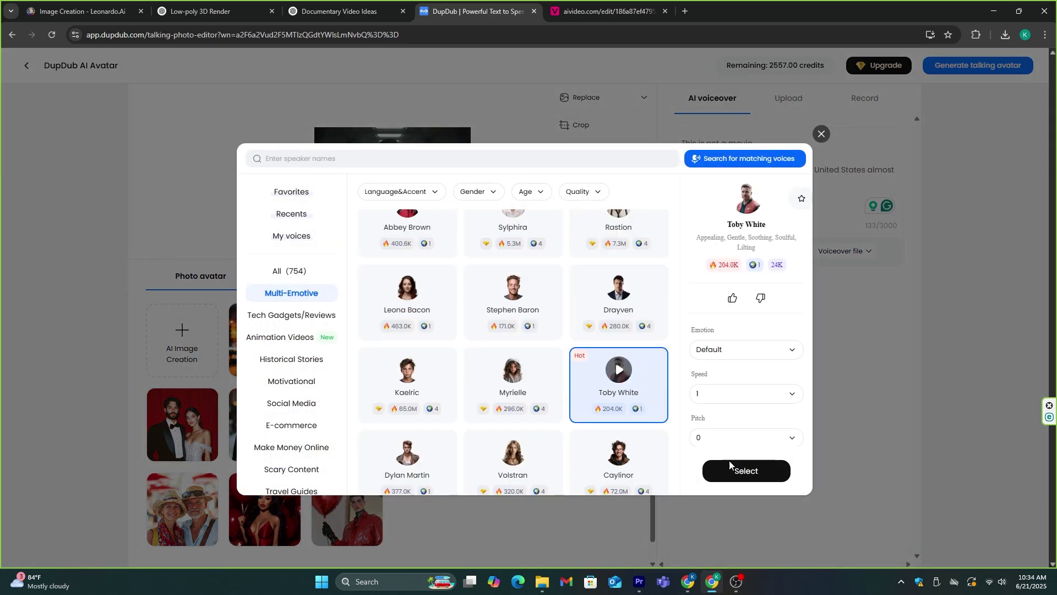
click(729, 463)
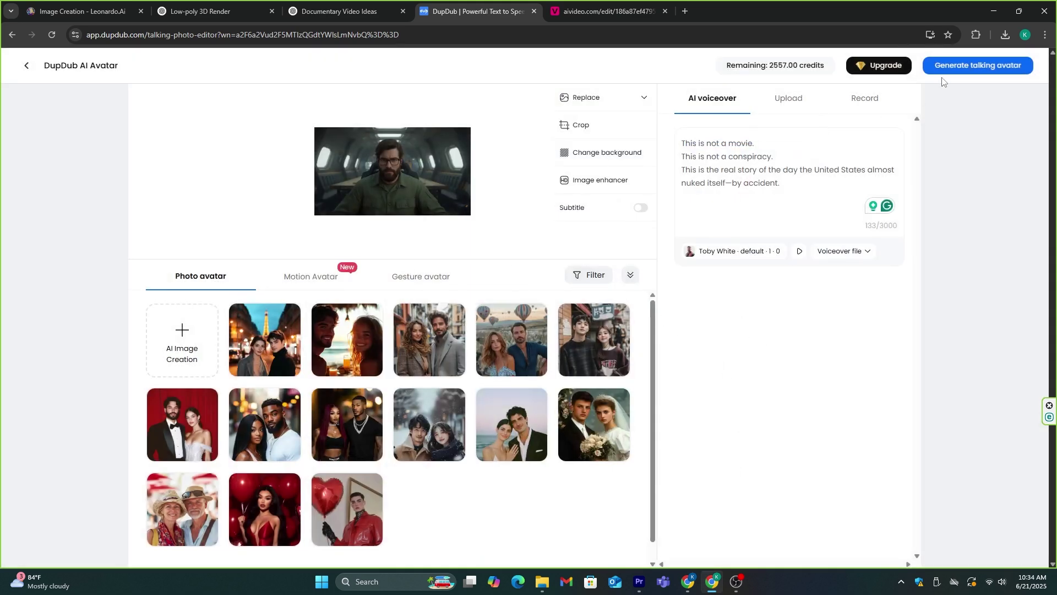
click(993, 68)
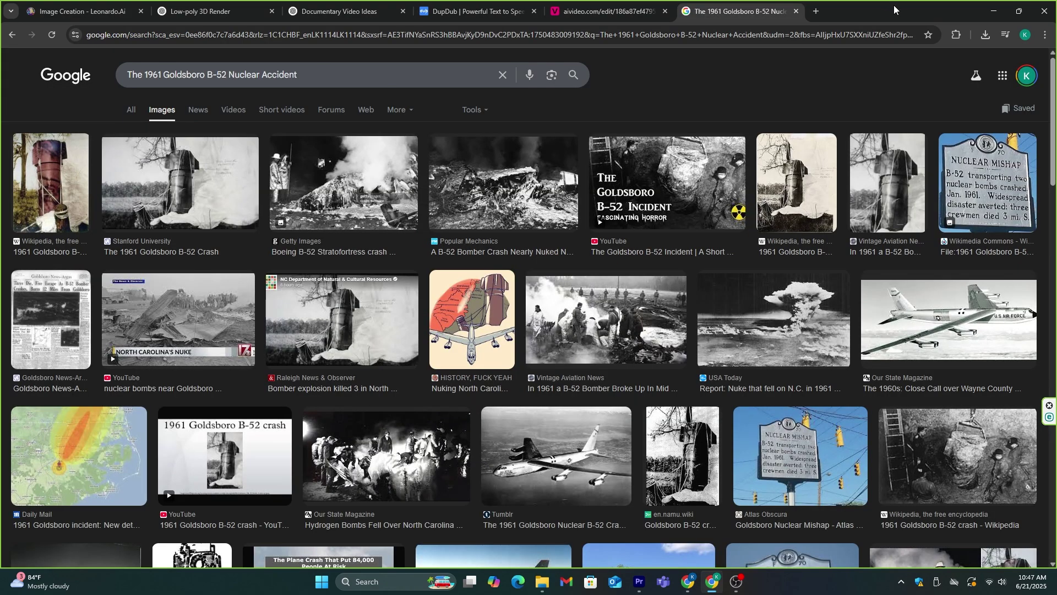
- Scroll through the Google Images results for the 1961 Goldsboro B-52 accident
drag(1056, 102, 1056, 295)
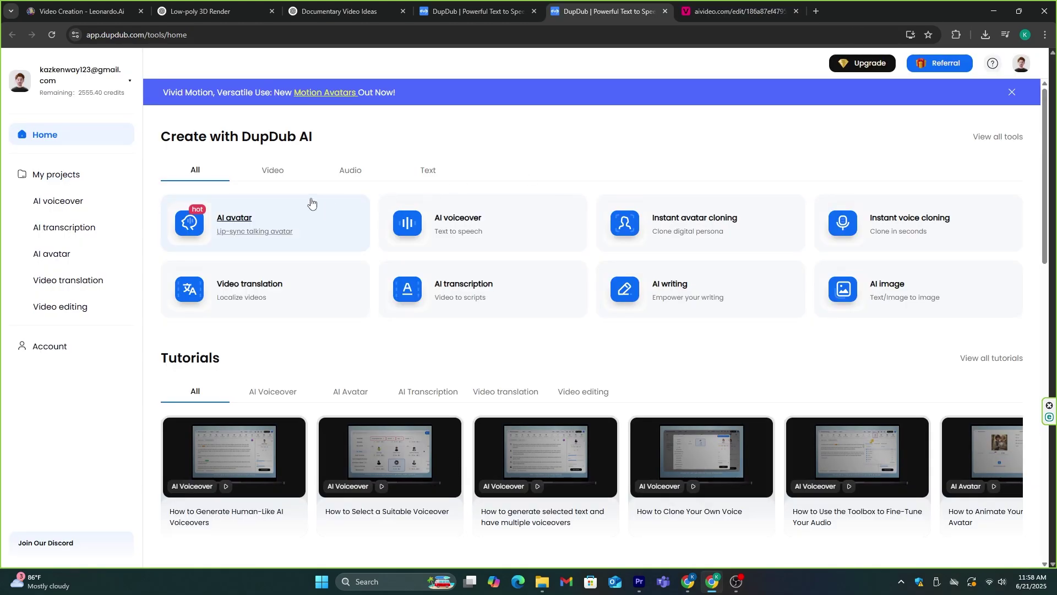
- Start a new video project and add the uploaded B-52 narration audio to the timeline
click(53, 308)
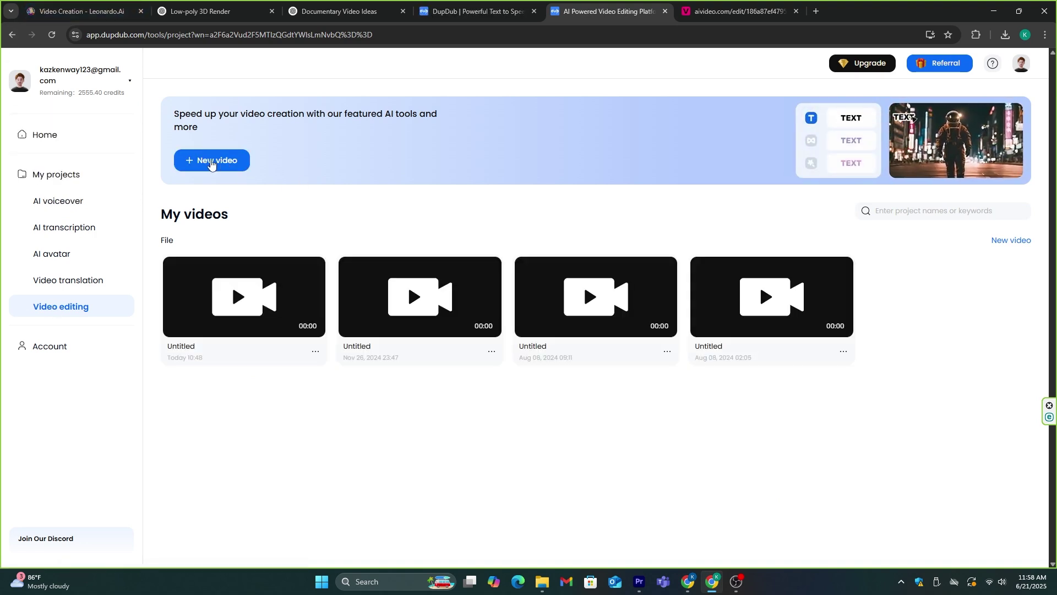
click(213, 164)
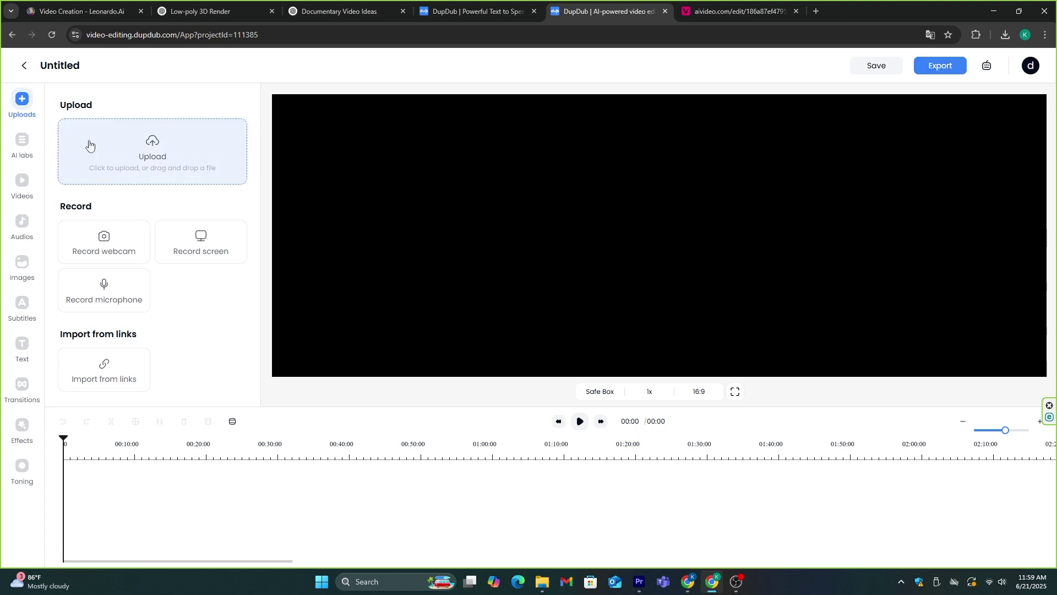
click(135, 152)
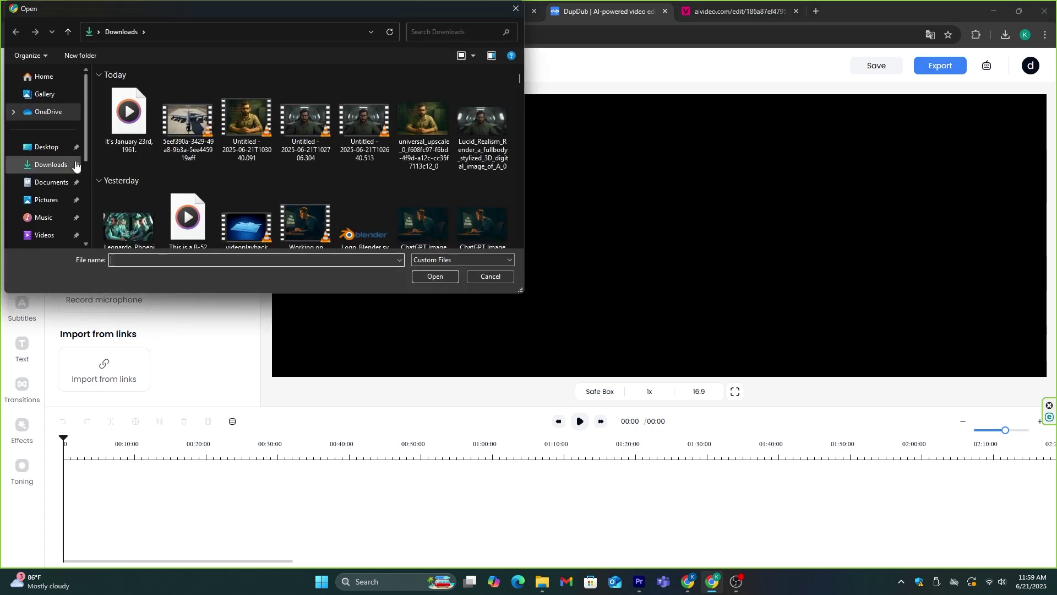
double_click(187, 217)
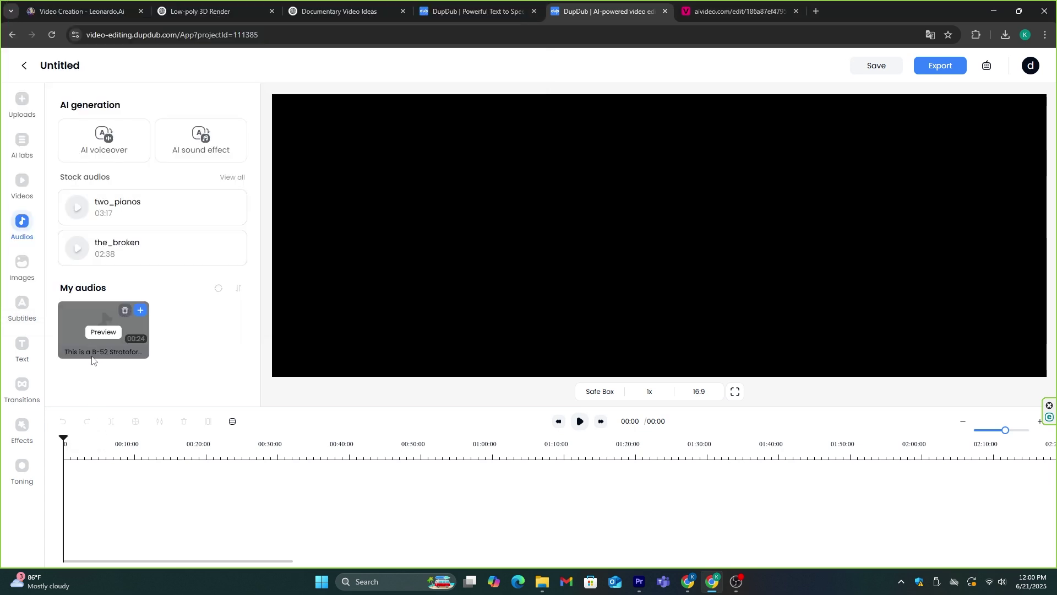
click(141, 312)
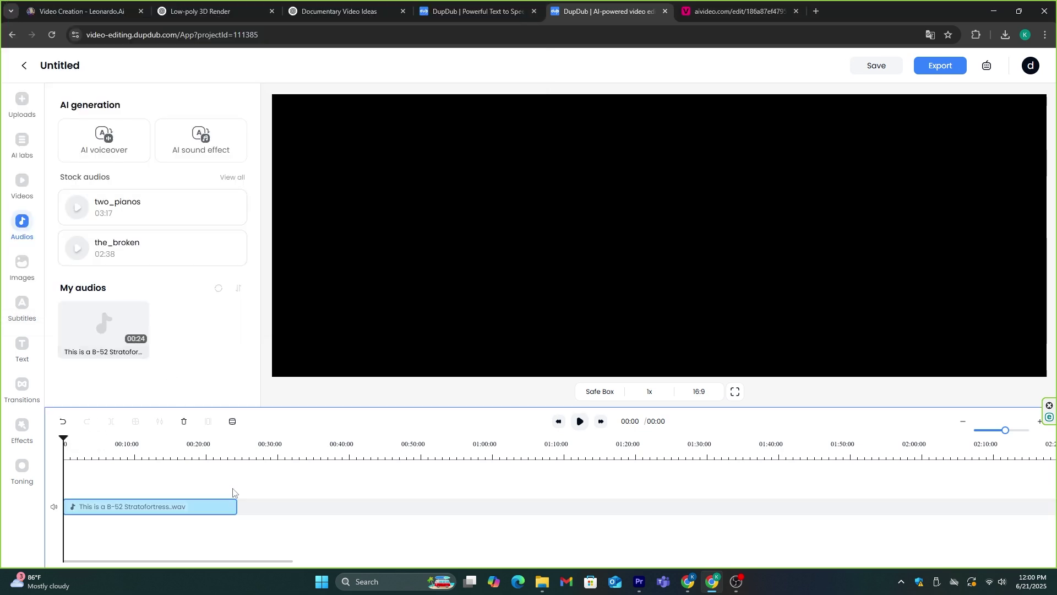
- Place the bomber video clip on a new track and play it back
click(22, 184)
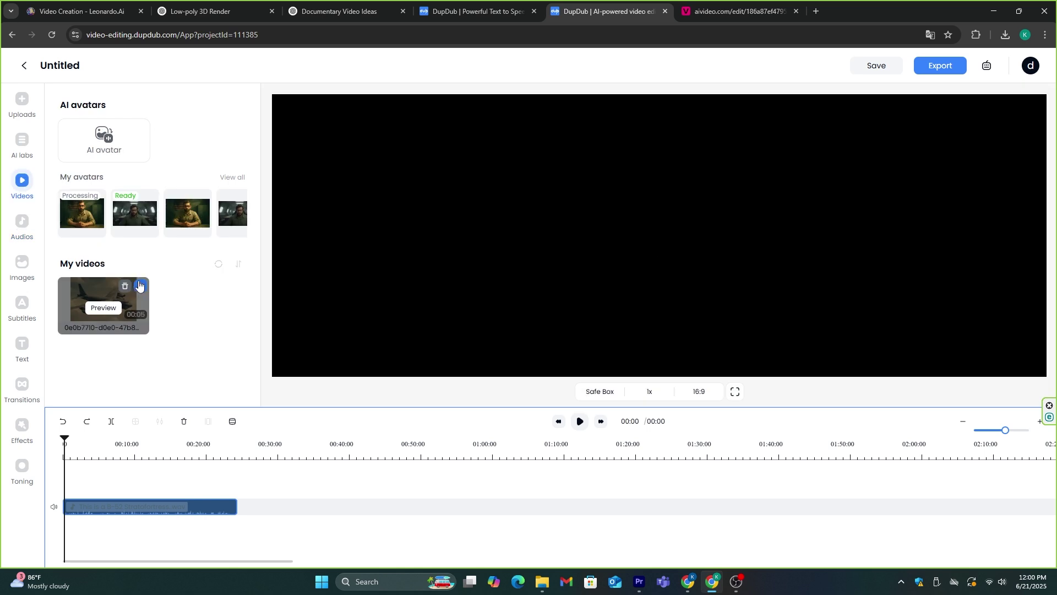
click(140, 287)
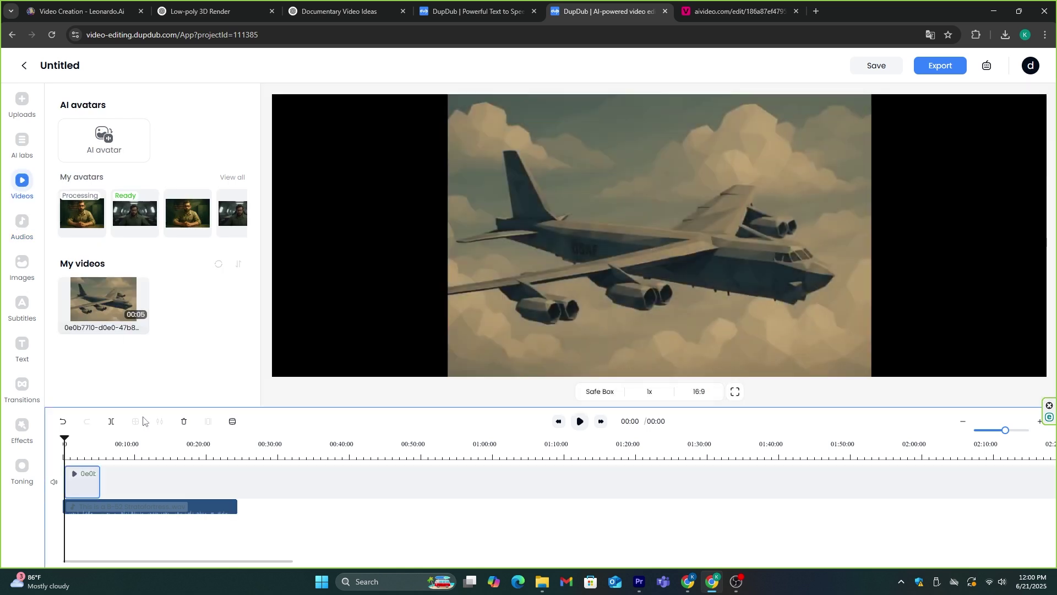
key(space)
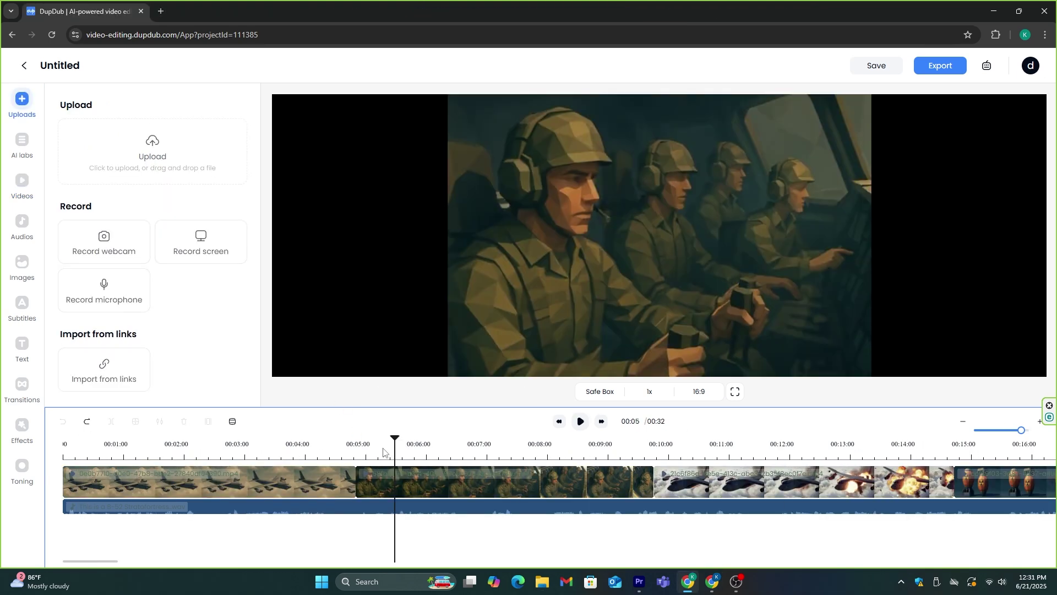
- Apply the Paper 05 tear transition between the first two clips and preview it near 00:04
click(344, 448)
click(21, 388)
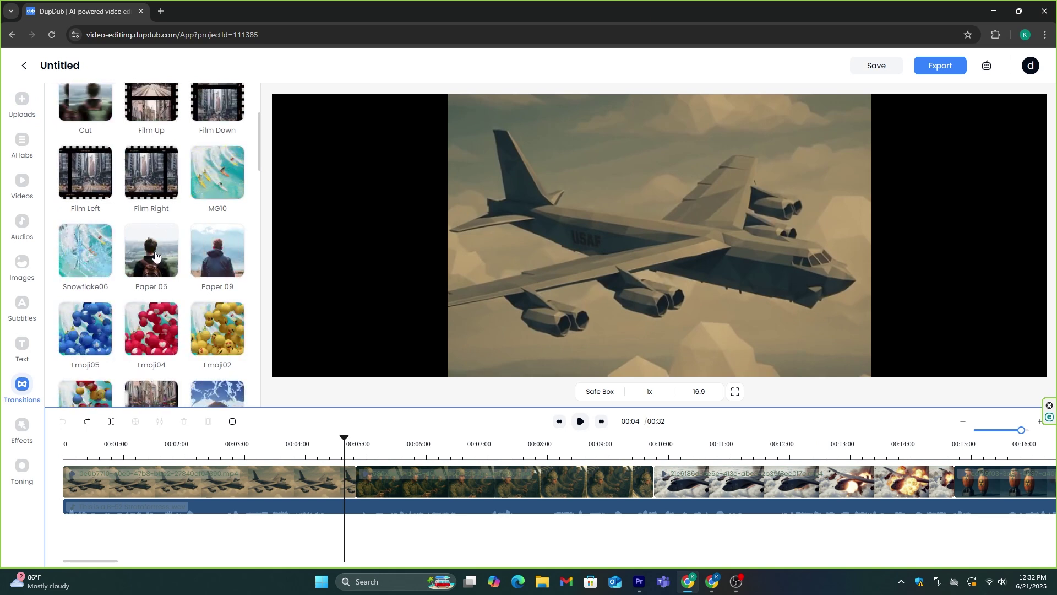
drag(156, 255, 357, 484)
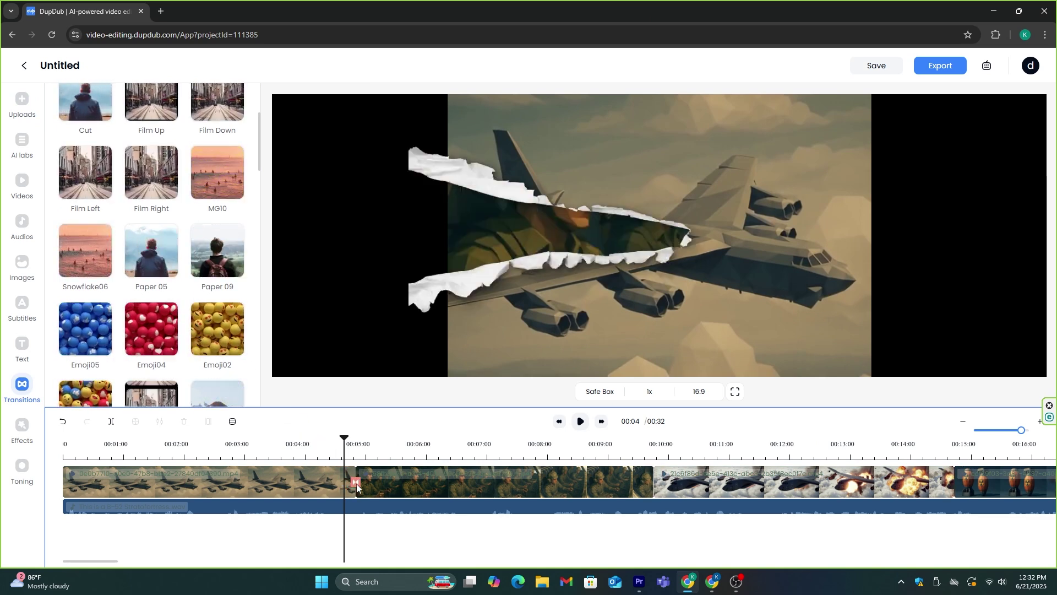
click(327, 445)
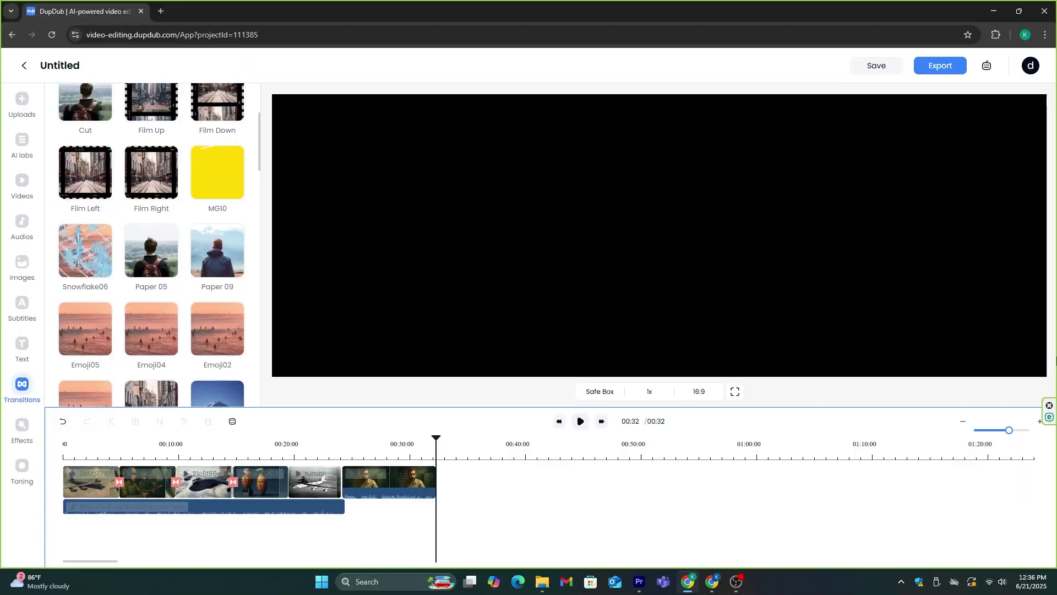
- Add the Goldsboro crash image after the presenter clip and trim it short
drag(1010, 430, 1029, 430)
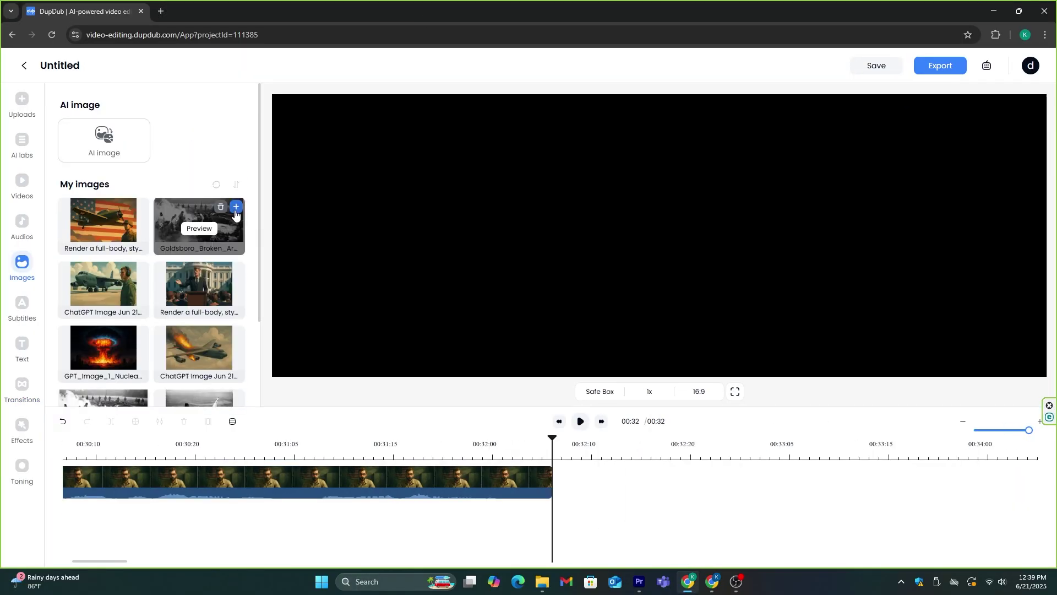
click(235, 207)
click(568, 475)
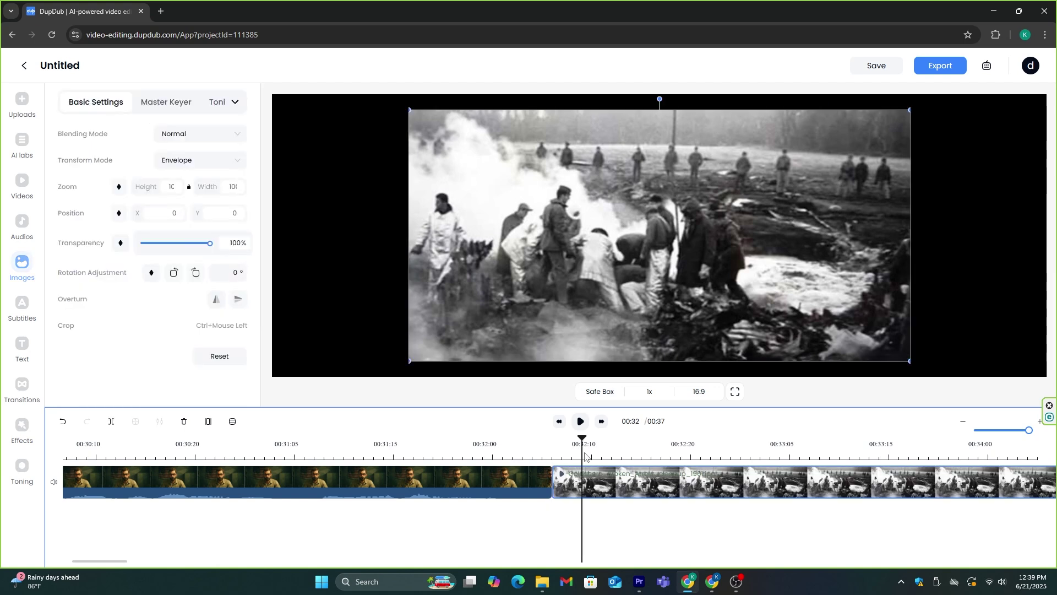
click(111, 423)
click(663, 483)
key(Delete)
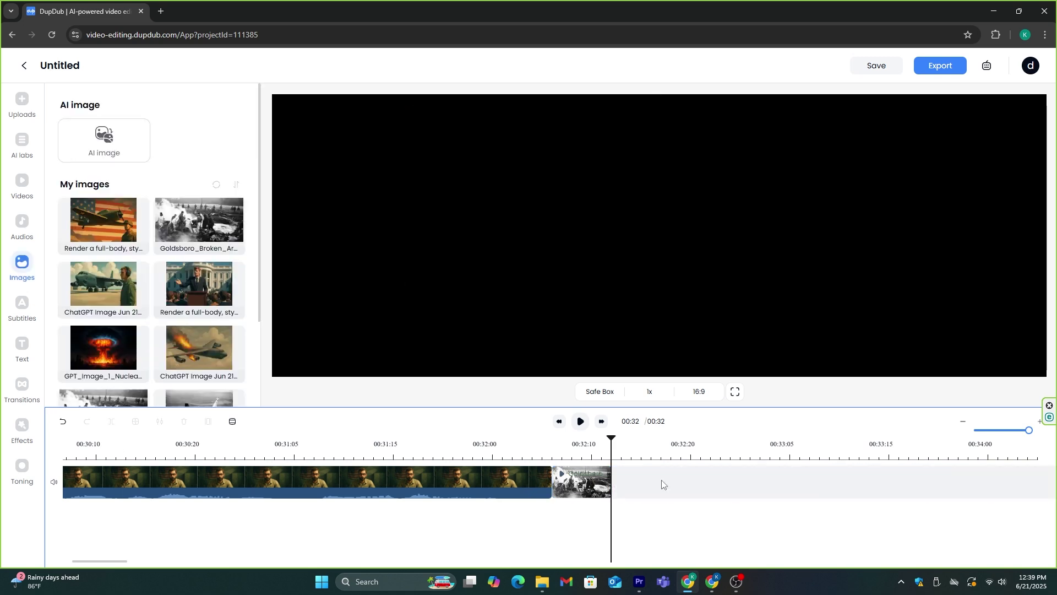
- Append the flag-and-plane artwork and trim it to a short clip
click(103, 223)
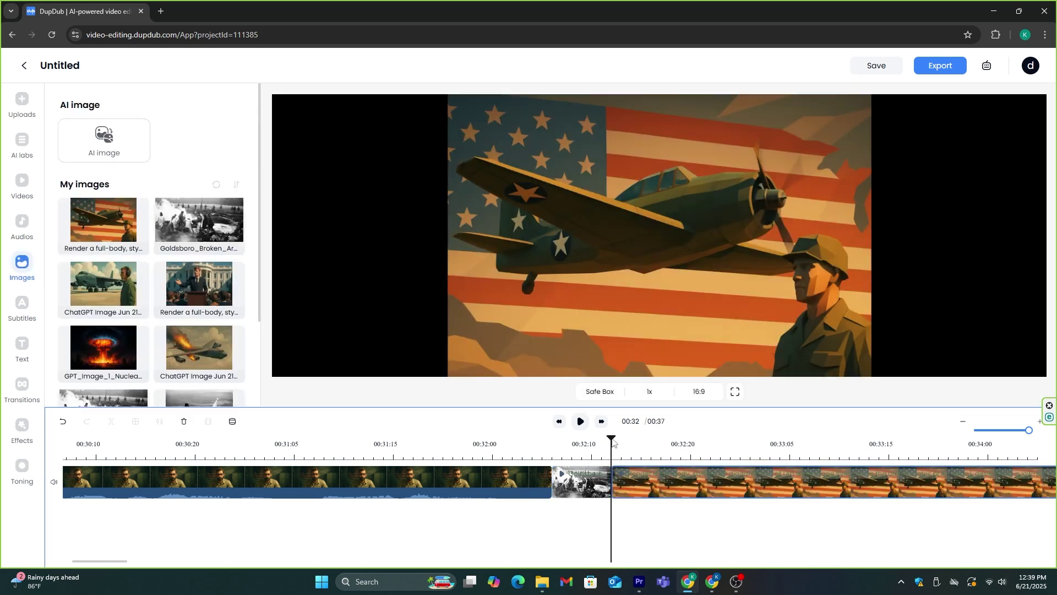
click(583, 242)
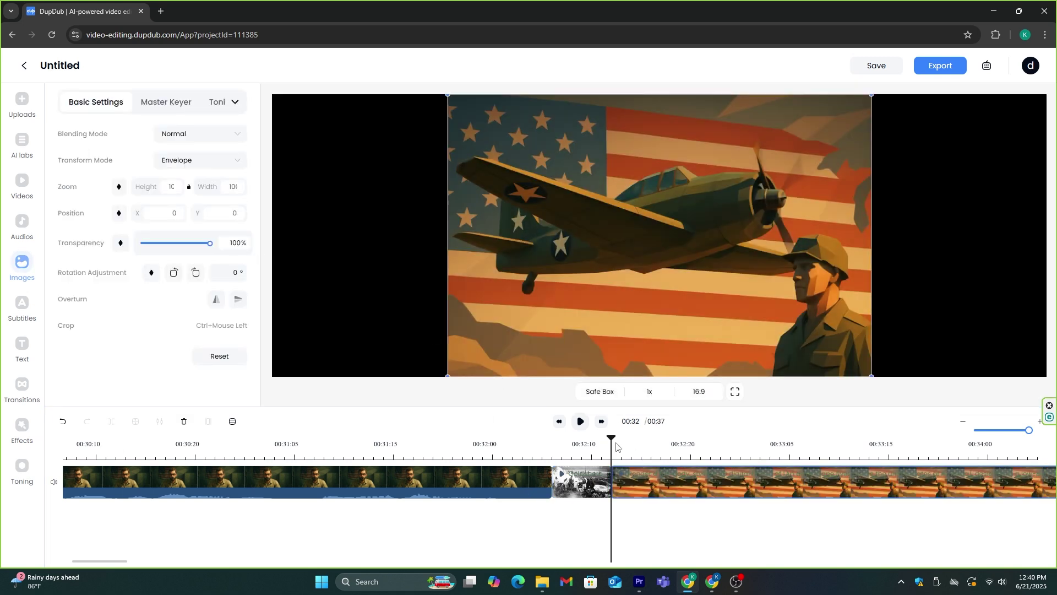
drag(617, 447, 653, 444)
click(208, 421)
drag(573, 443, 618, 435)
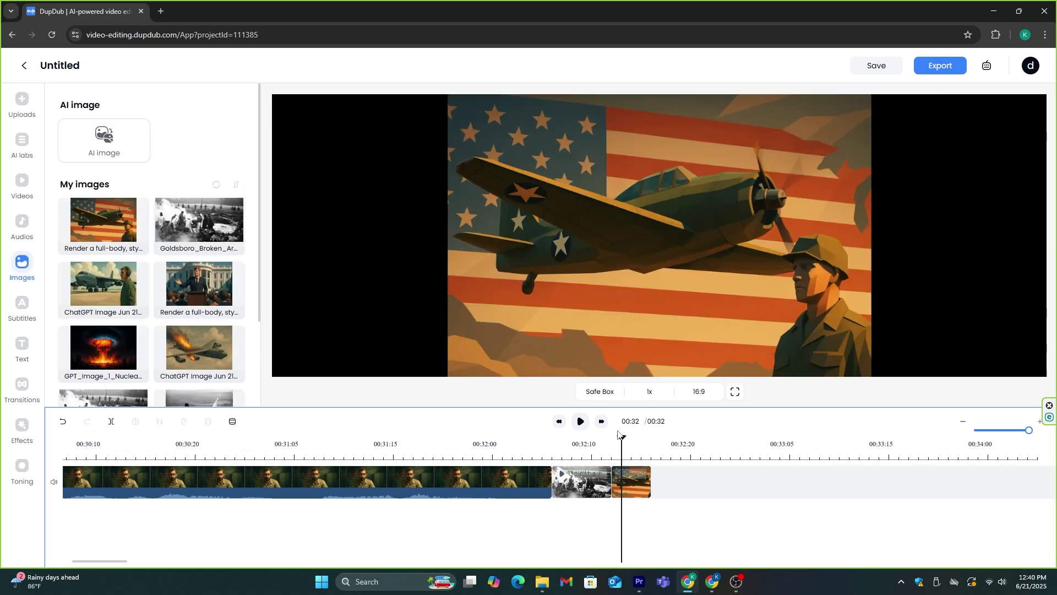
- Append short trimmed clips of the B-52 photo and the nuclear blast image
scroll(200, 224, down, 1)
click(199, 359)
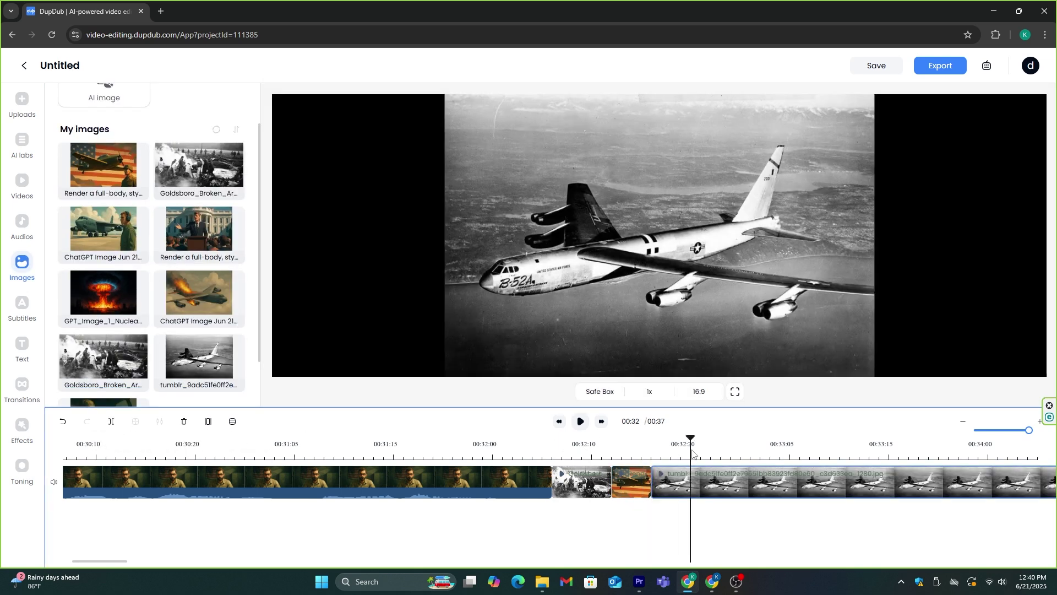
click(209, 421)
click(103, 292)
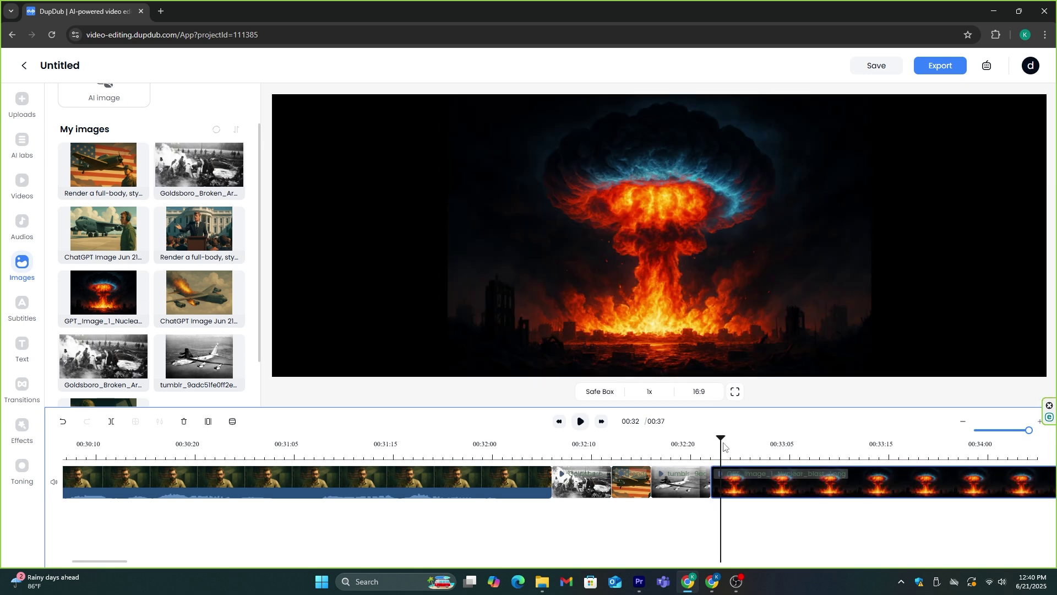
click(111, 421)
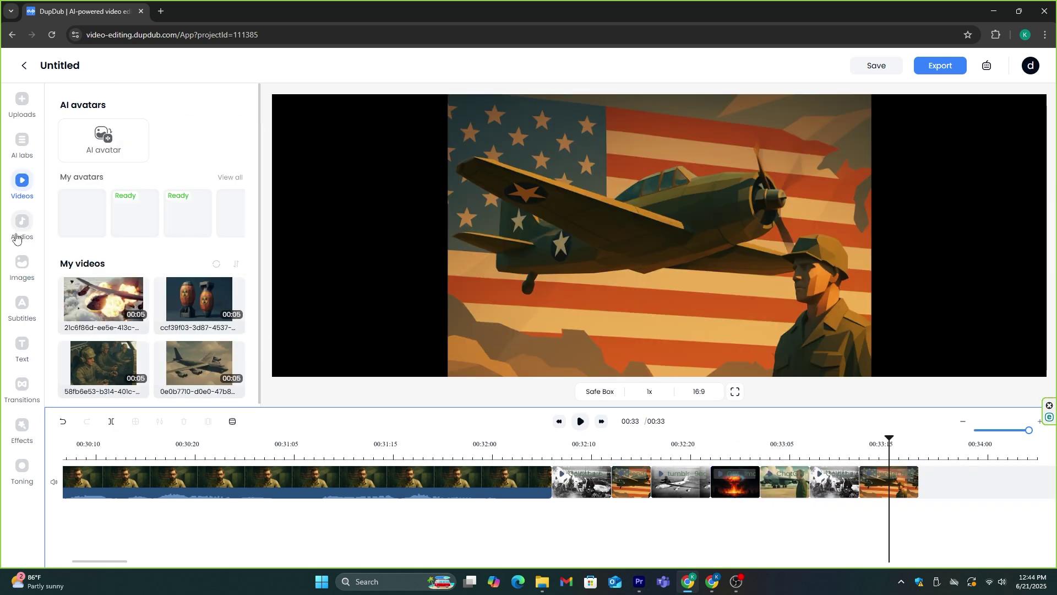
click(21, 229)
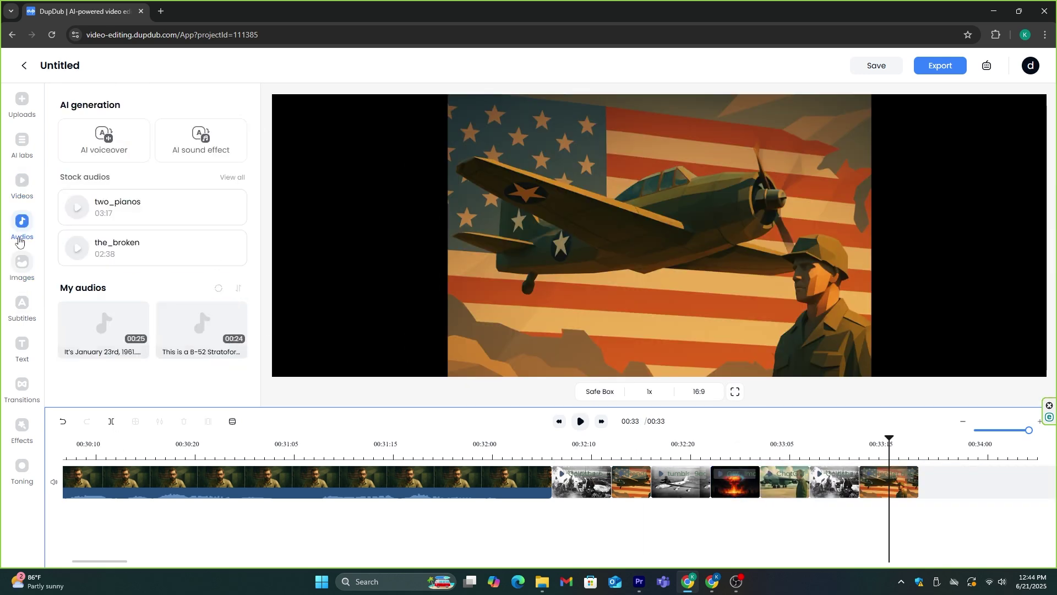
- Generate an AI sound effect from the prompt 'Explotion from a distance' and preview the third result
click(205, 142)
text(Explotion from a distance)
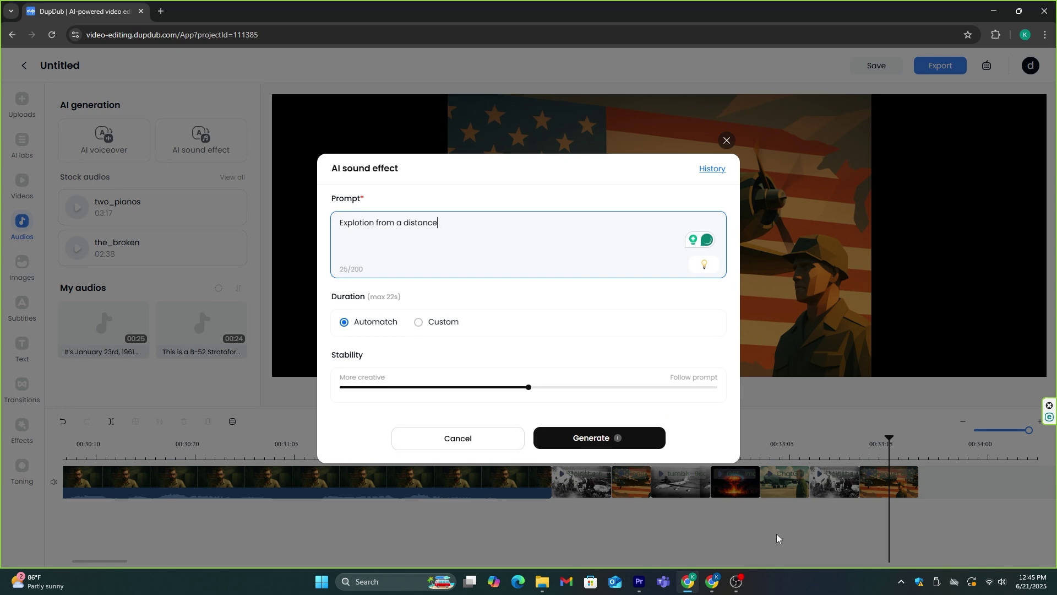
click(637, 437)
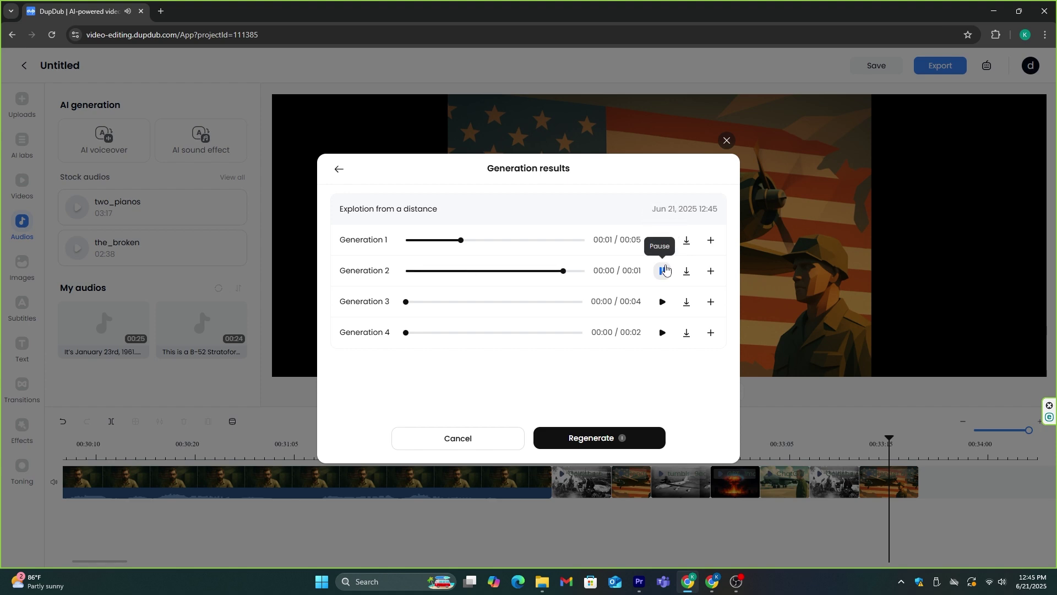
click(662, 304)
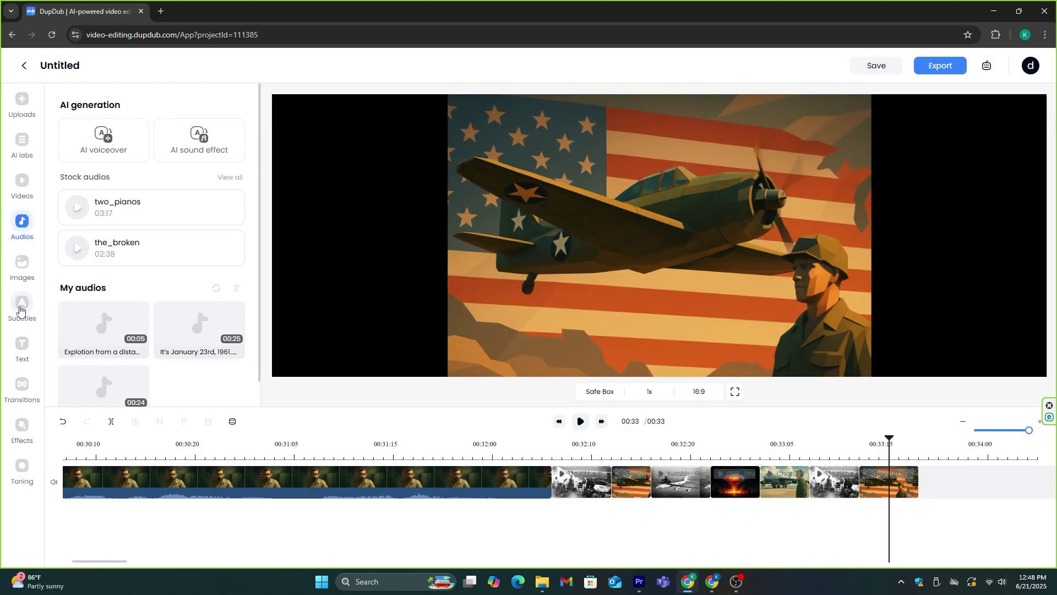
click(21, 306)
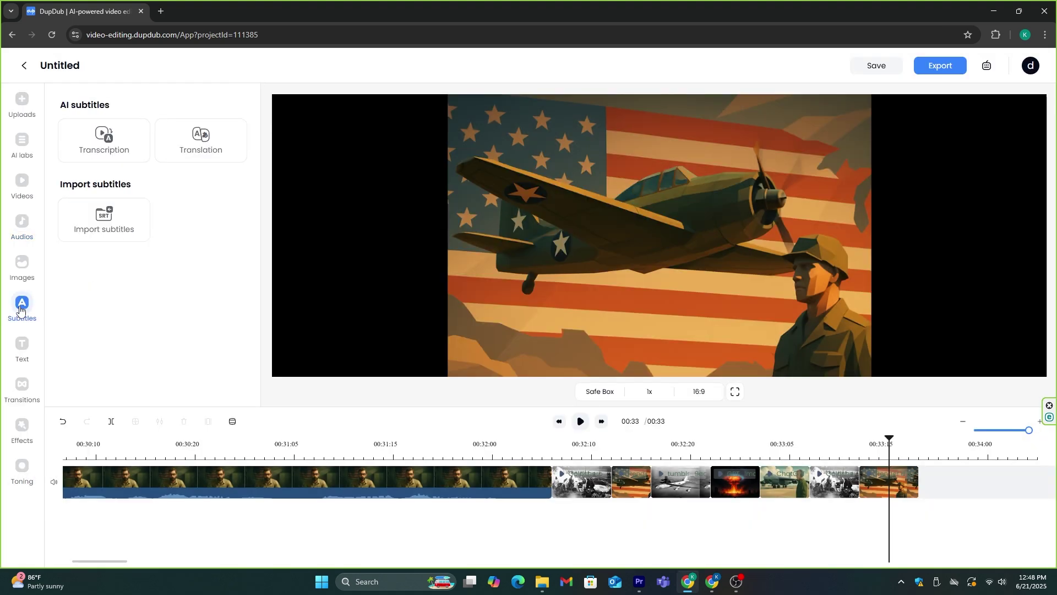
- Transcribe the narration automatically into English subtitles
click(101, 164)
click(113, 133)
click(95, 240)
click(152, 163)
click(530, 225)
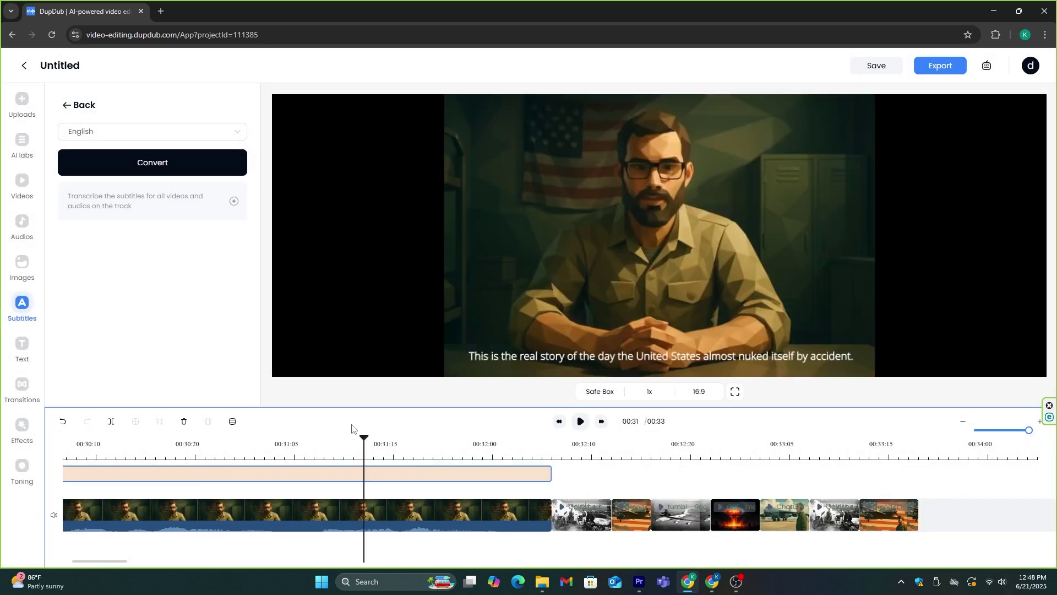
- Apply the pink Effects 010 style to the new subtitle captions
click(231, 477)
click(147, 102)
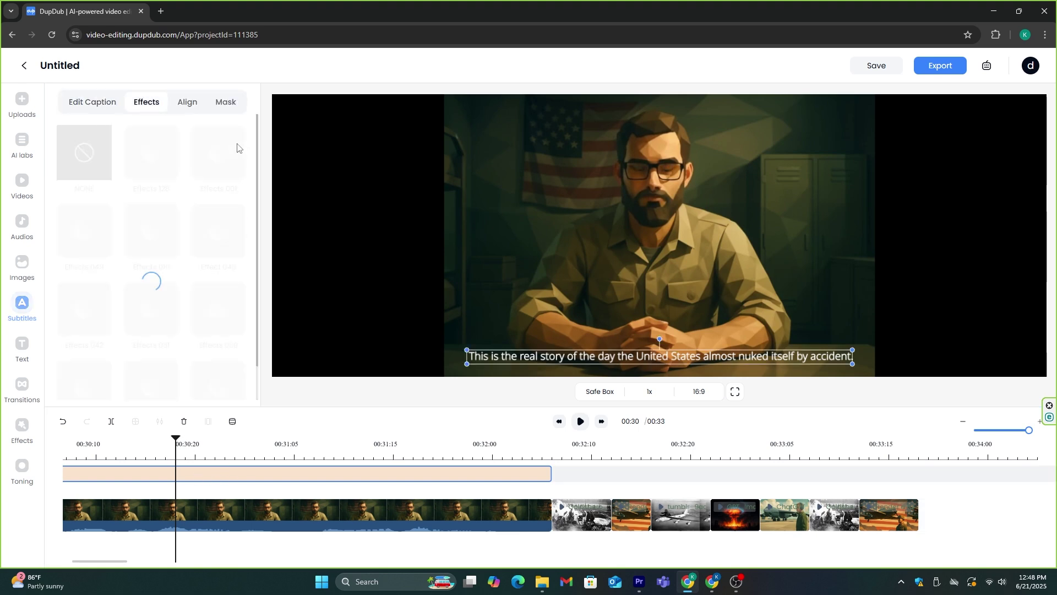
scroll(239, 215, down, 1)
click(151, 193)
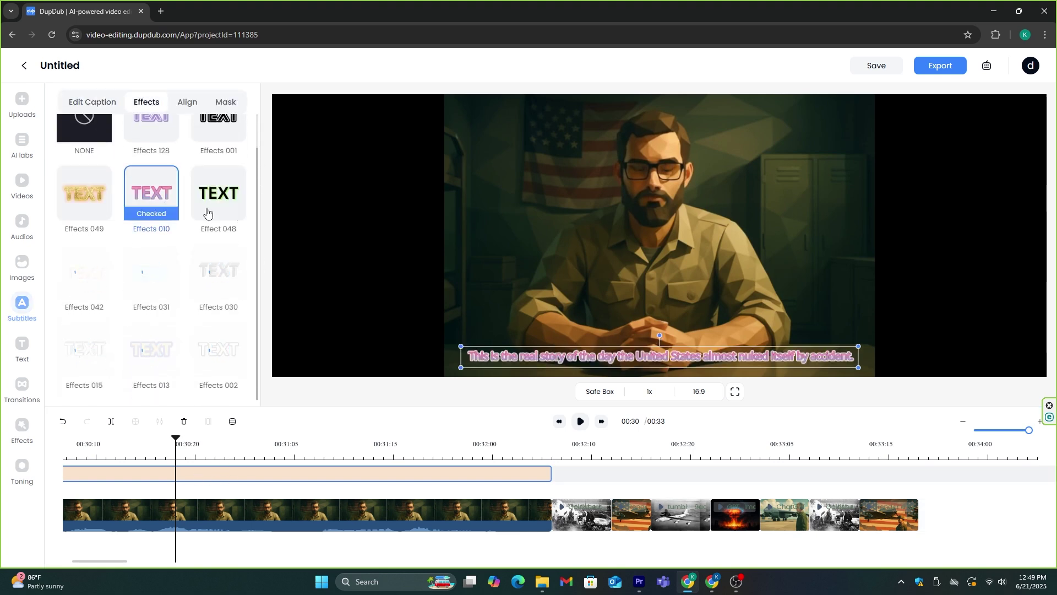
- Set the caption font to Poppins-Regular
click(92, 102)
click(156, 174)
click(150, 288)
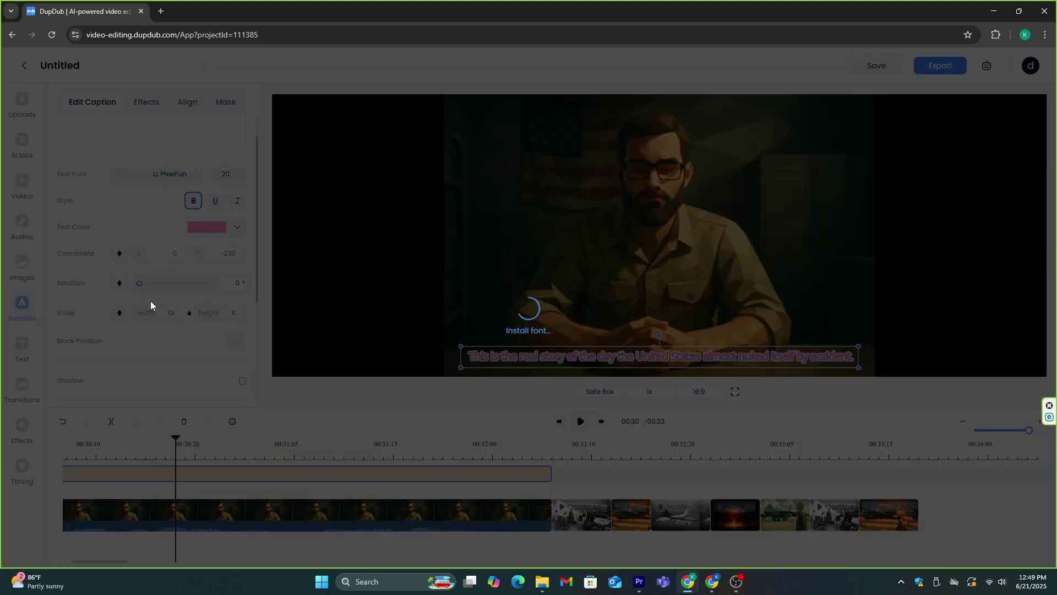
scroll(161, 253, down, 3)
scroll(165, 212, up, 3)
click(160, 205)
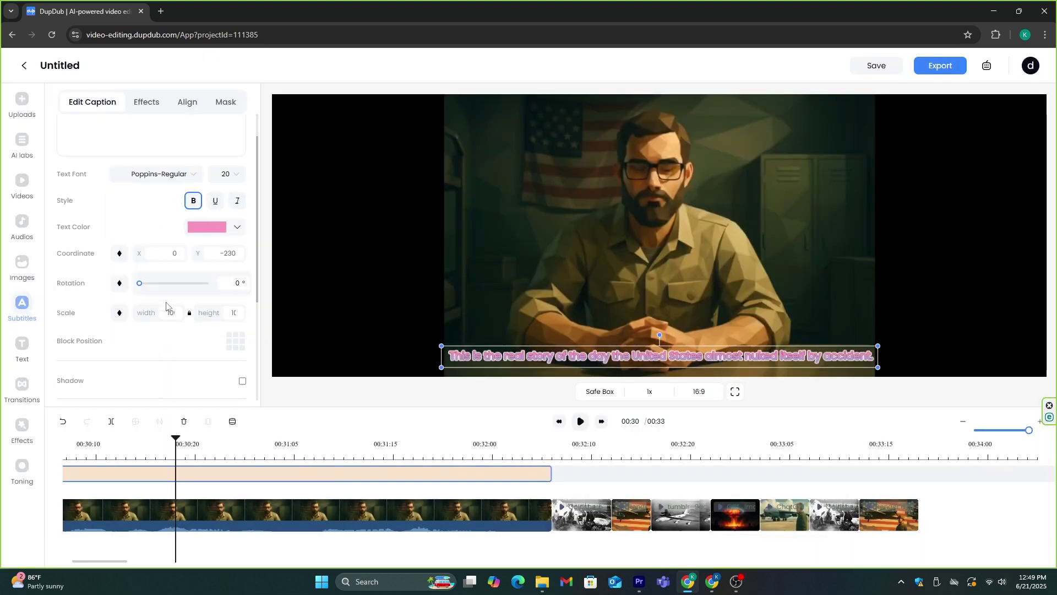
scroll(167, 306, down, 3)
- Export the finished documentary video
click(954, 70)
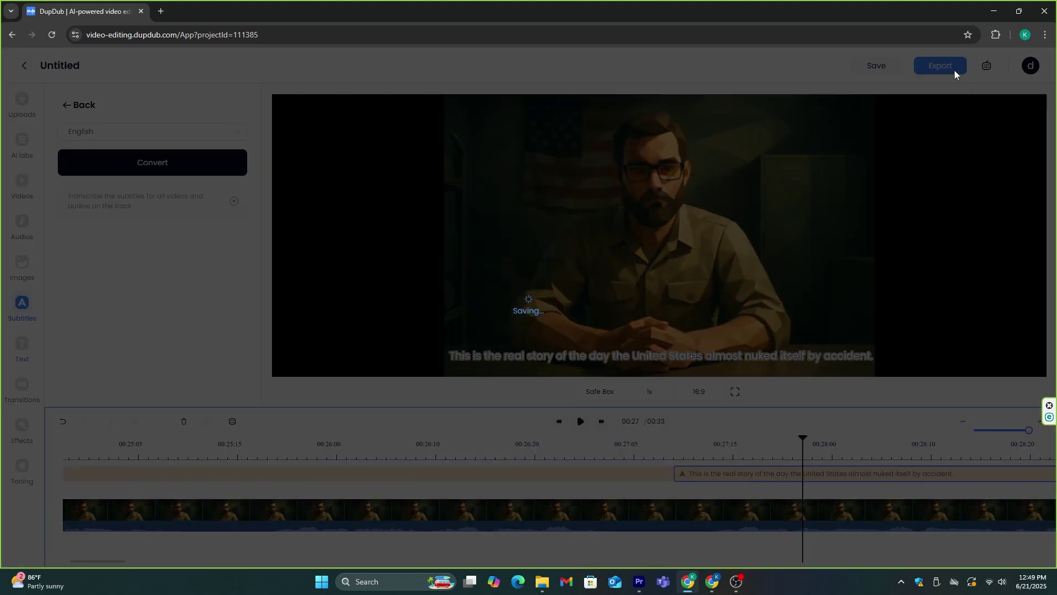